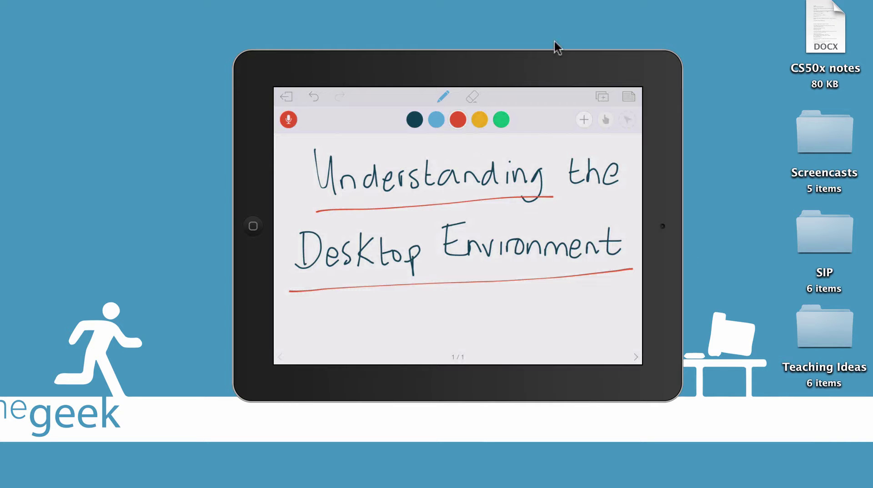
Step: Move the tablet whiteboard window down out of view and select the SIP folder on the desktop
left_click_drag(515, 58, 563, 482)
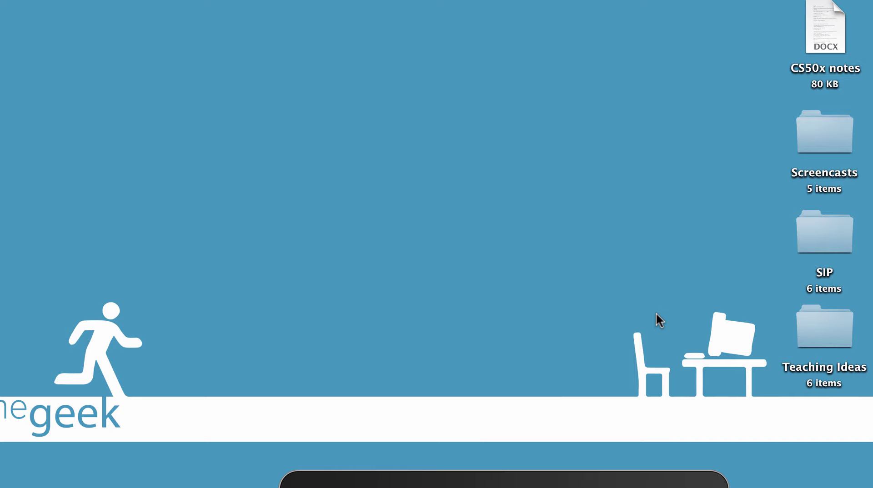
mouse_move(594, 485)
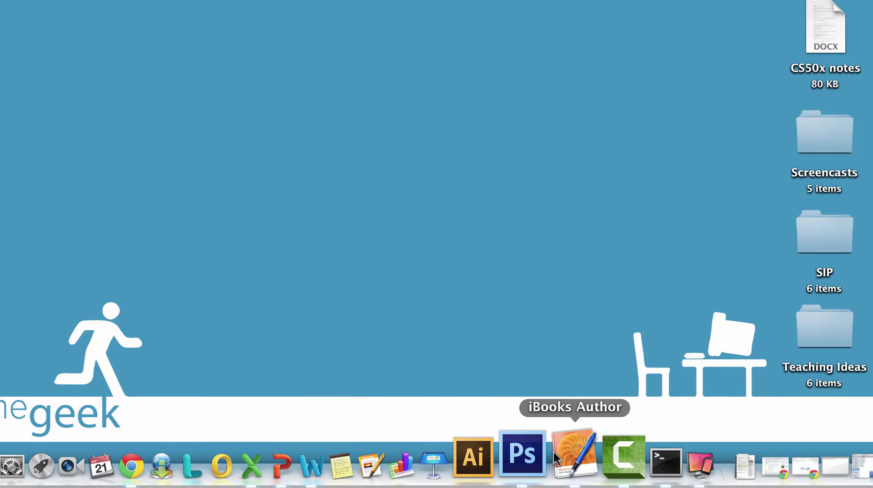
left_click(824, 138)
left_click(822, 237)
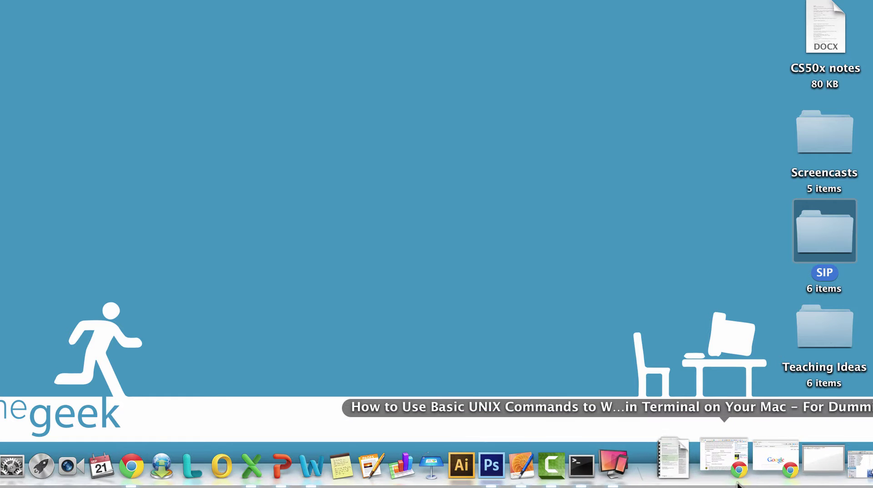
Step: Restore the minimized browser window and the Finder window, and reposition both on the desktop
left_click(764, 462)
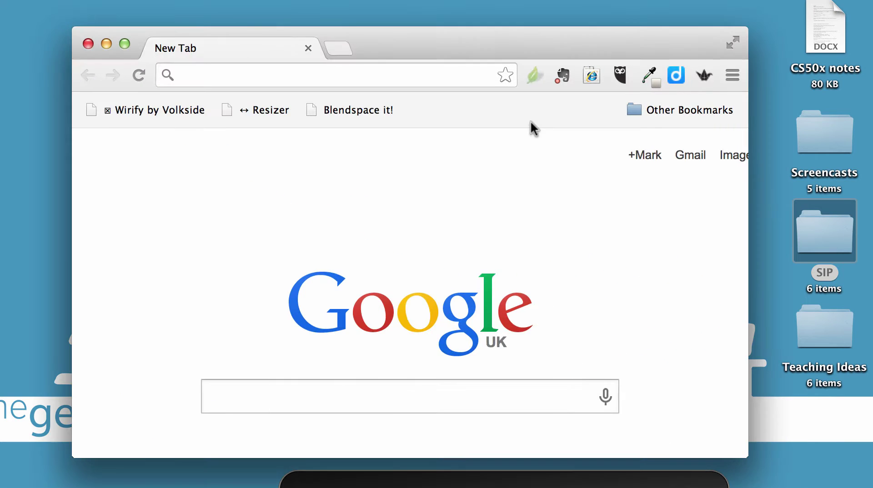
left_click_drag(475, 41, 467, 48)
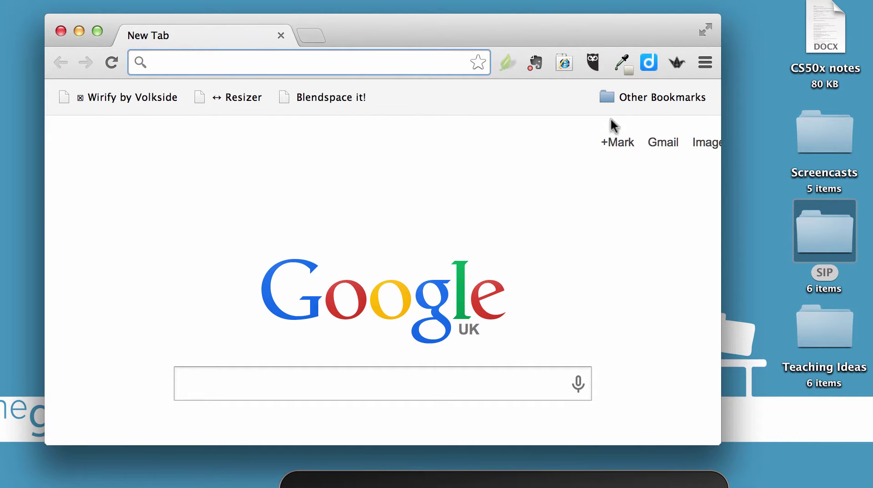
left_click(809, 464)
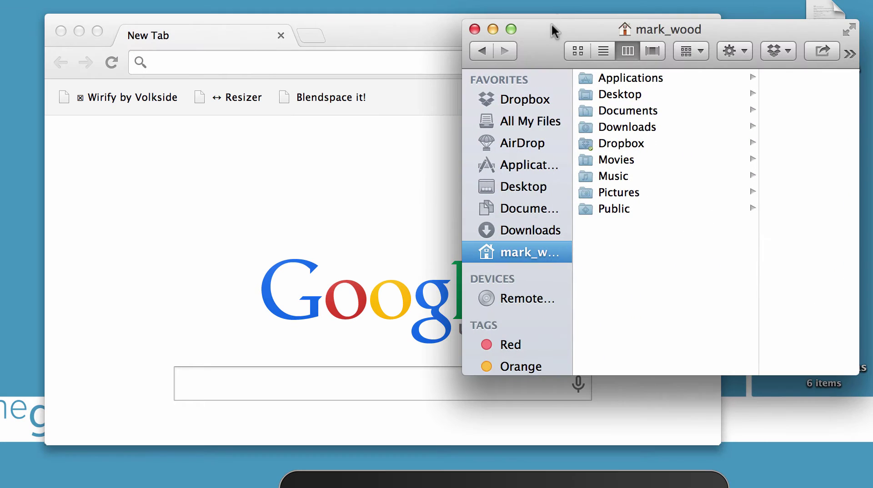
left_click_drag(551, 29, 532, 52)
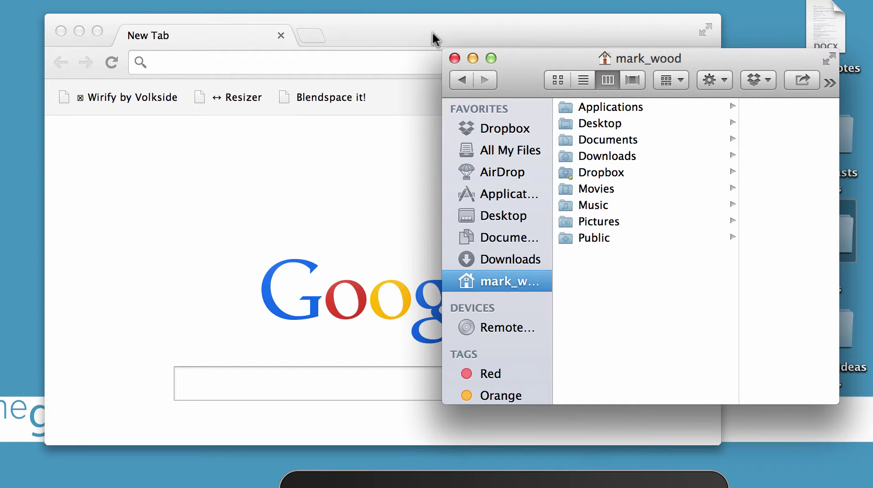
Step: Open the Mac Help Center and reposition its window over the other windows
left_click(377, 37)
left_click(786, 67)
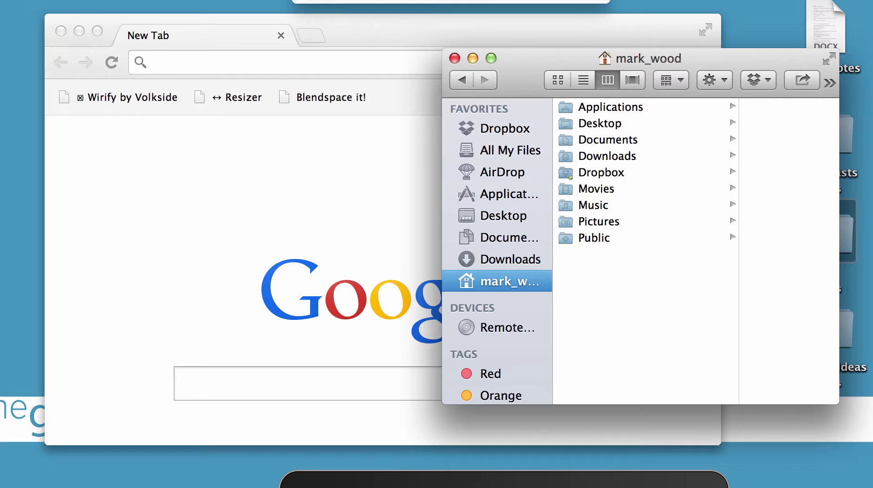
left_click(369, 2)
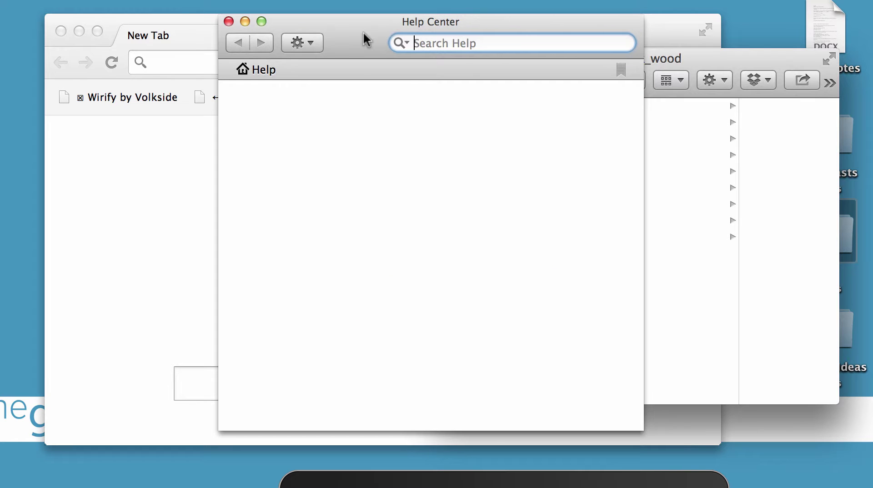
left_click_drag(363, 32, 353, 31)
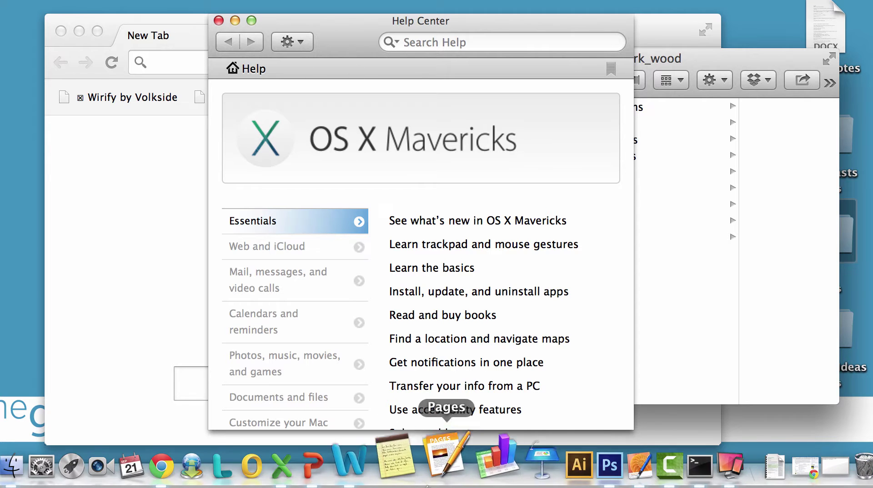
Step: Open a Terminal window and close the Help Center in front of it
left_click(659, 468)
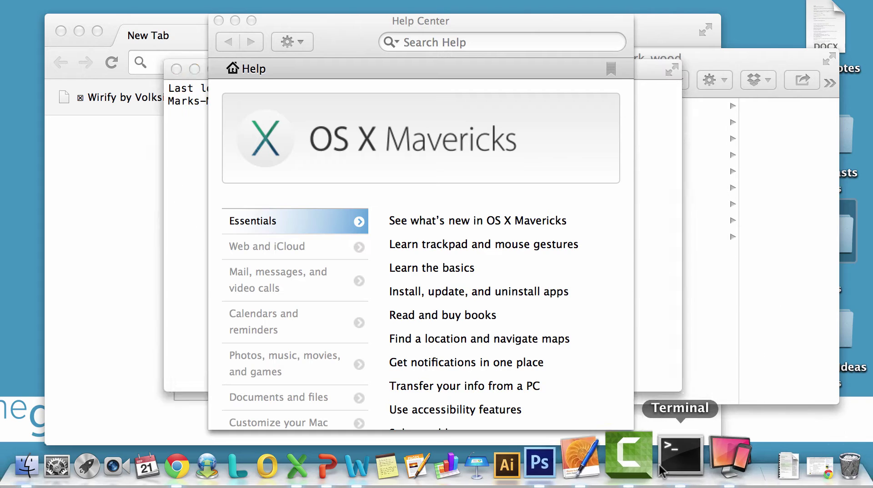
left_click(219, 20)
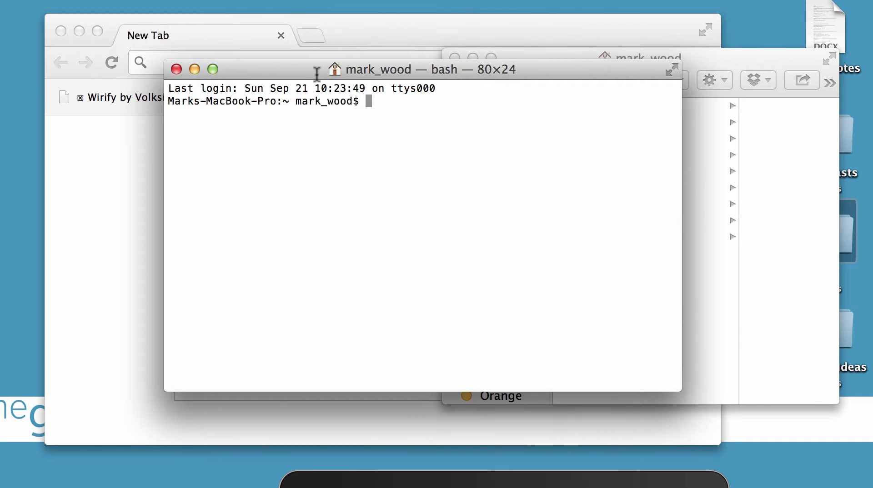
left_click_drag(307, 73, 261, 70)
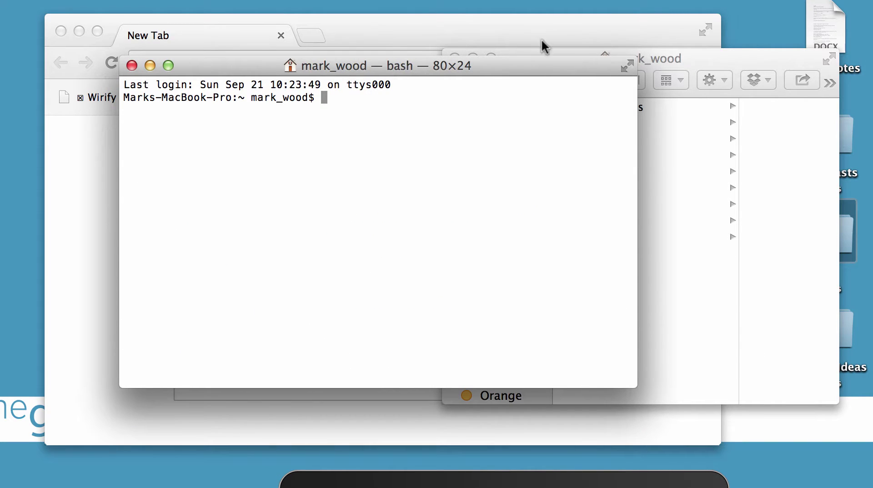
Step: Minimize the Finder, browser and Terminal windows, and select and deselect the Teaching Ideas folder on the cleared desktop
left_click(708, 65)
left_click(472, 58)
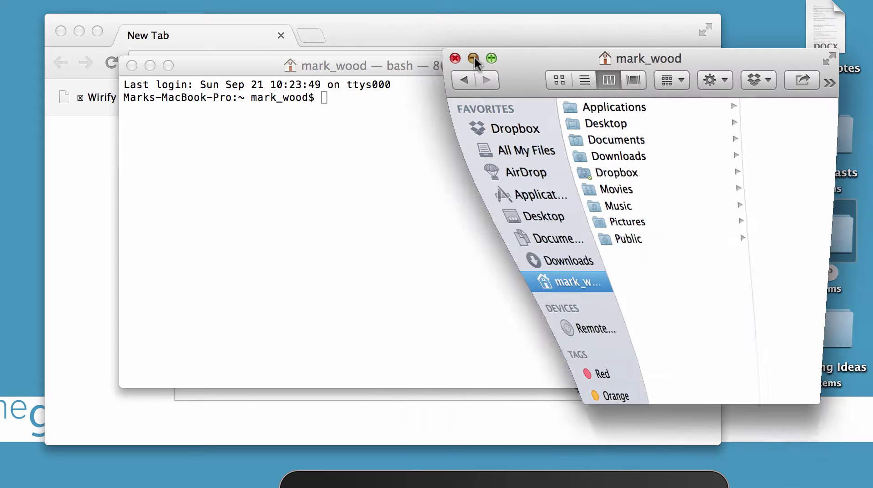
left_click(79, 31)
key("super+m")
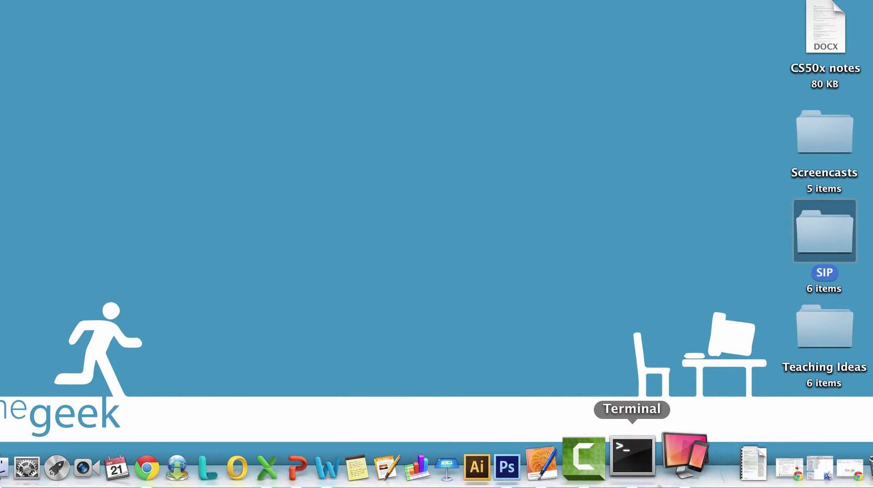
left_click(838, 328)
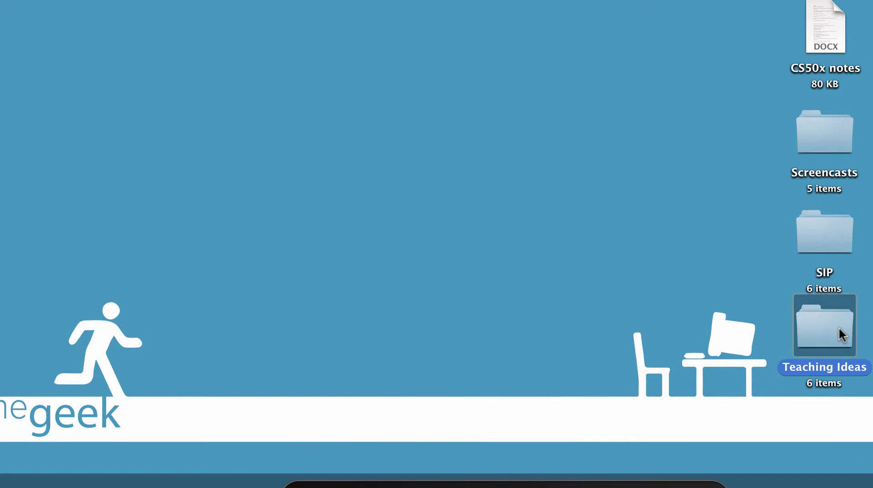
left_click(684, 267)
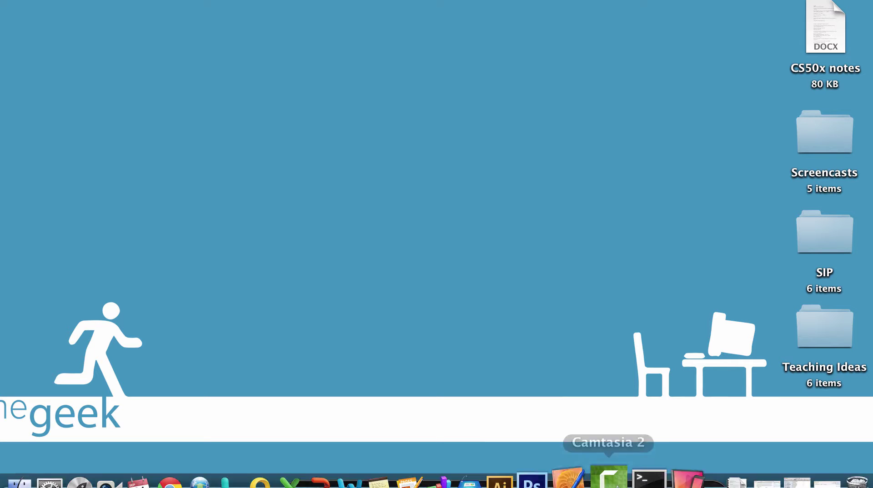
Step: Restore the minimized Terminal and Finder windows and reposition them on the desktop
left_click(639, 455)
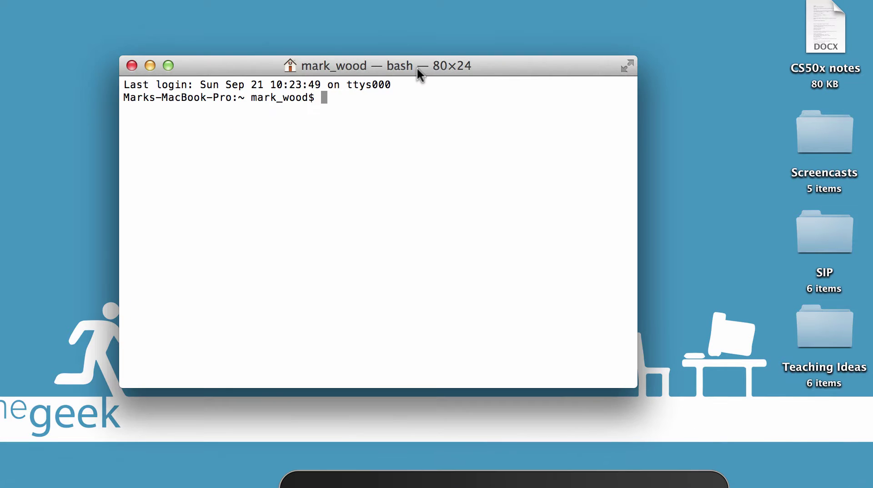
left_click_drag(417, 67, 464, 61)
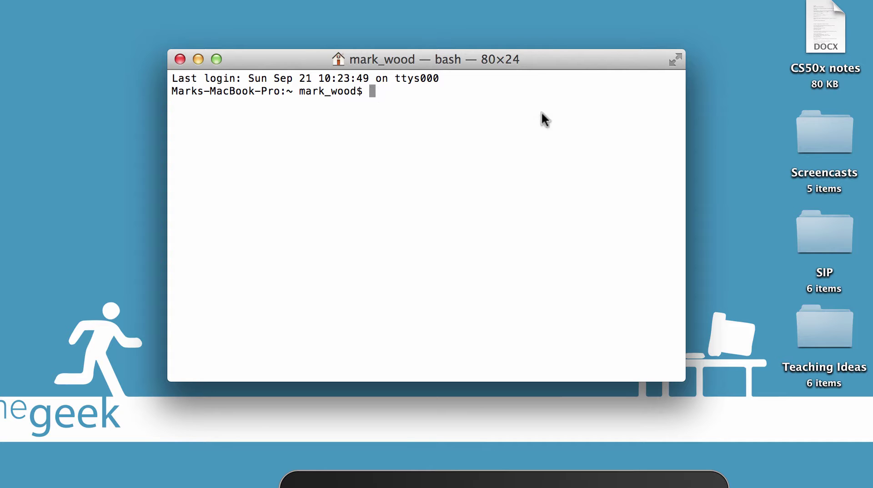
left_click(777, 463)
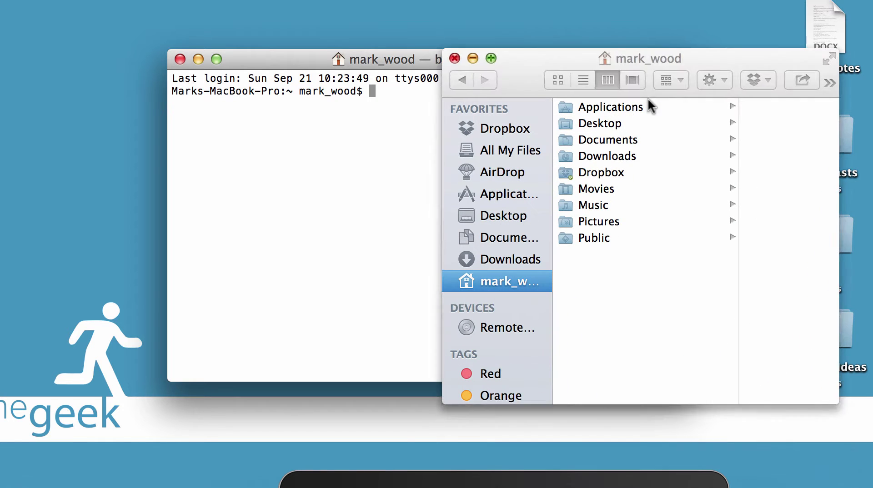
left_click_drag(587, 69, 551, 57)
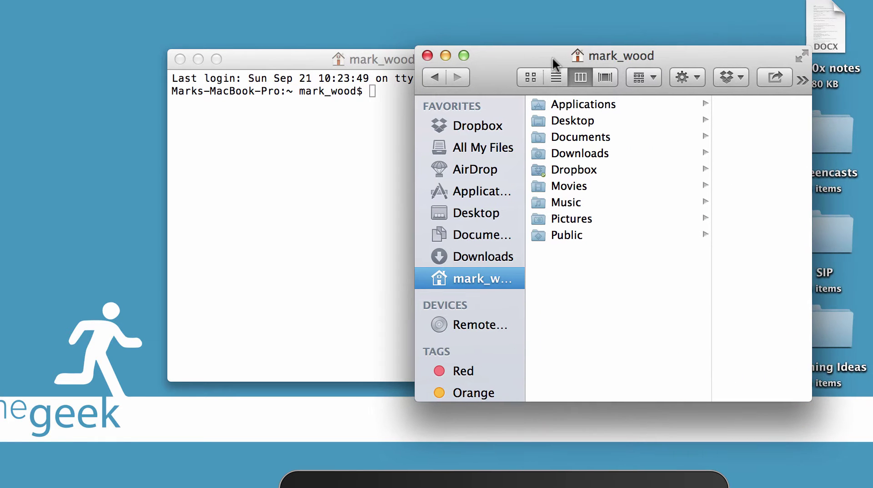
Step: Place the Terminal and Finder windows side by side, narrowing Terminal to 53×24 so they do not overlap
left_click(395, 52)
left_click_drag(395, 53, 232, 57)
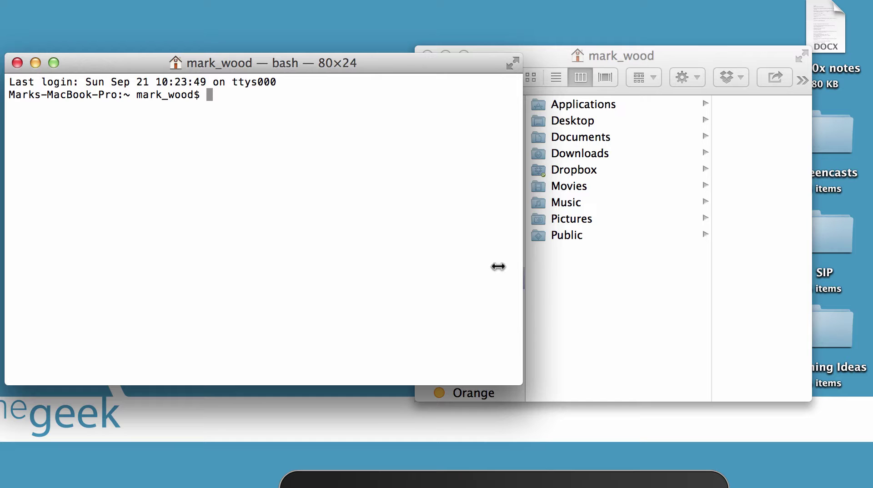
left_click_drag(522, 289, 349, 279)
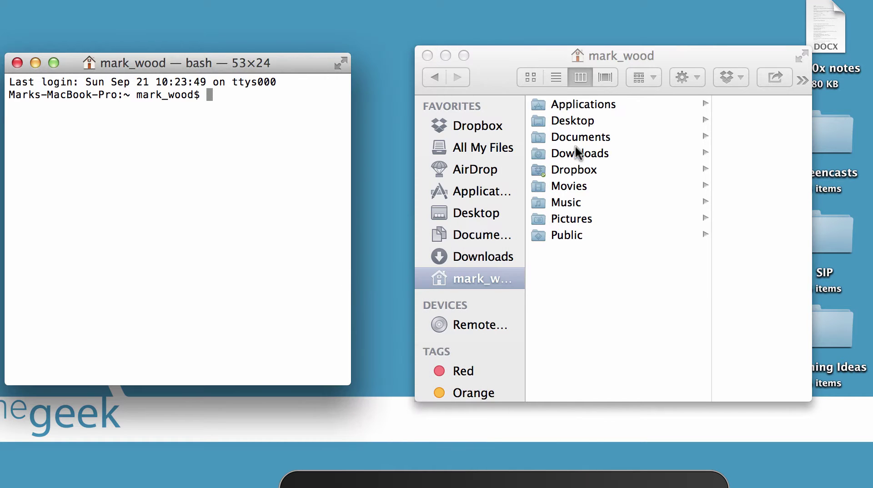
left_click(500, 68)
left_click_drag(490, 55, 493, 28)
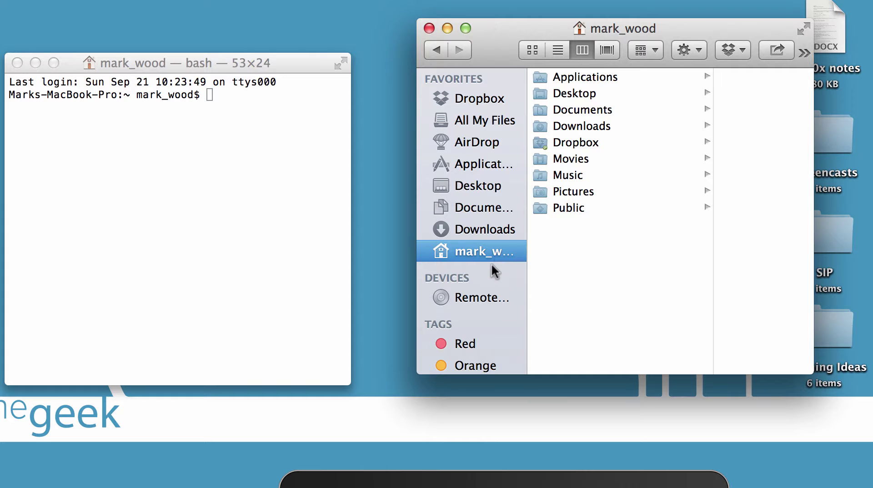
Step: Browse the Desktop folder and its SIP subfolder in Finder, returning the view to the home folder's column
left_click(545, 96)
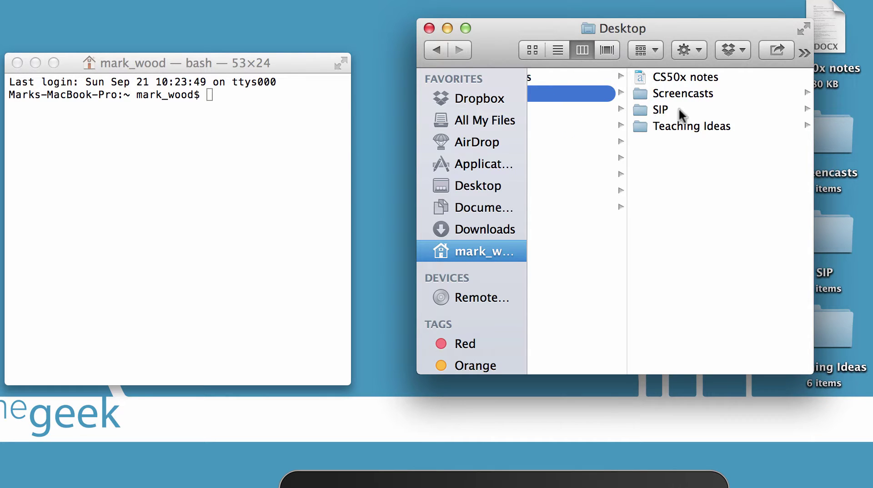
left_click(640, 109)
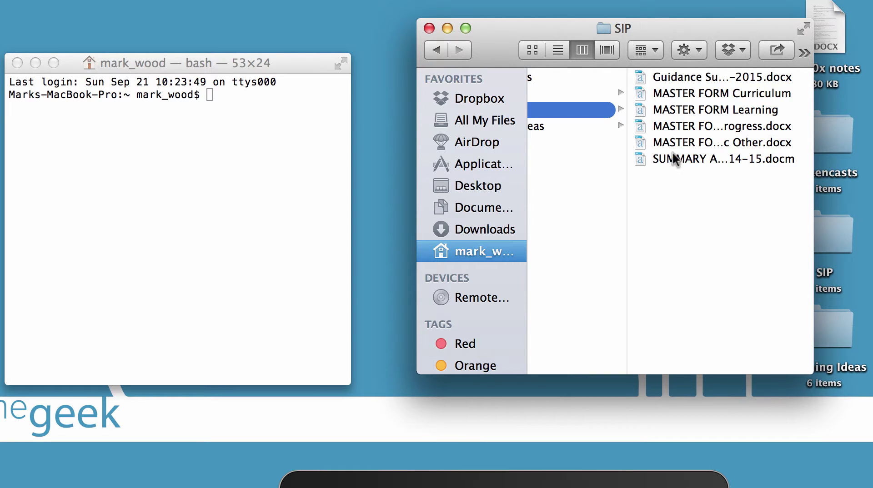
scroll(577, 195, "left", 5)
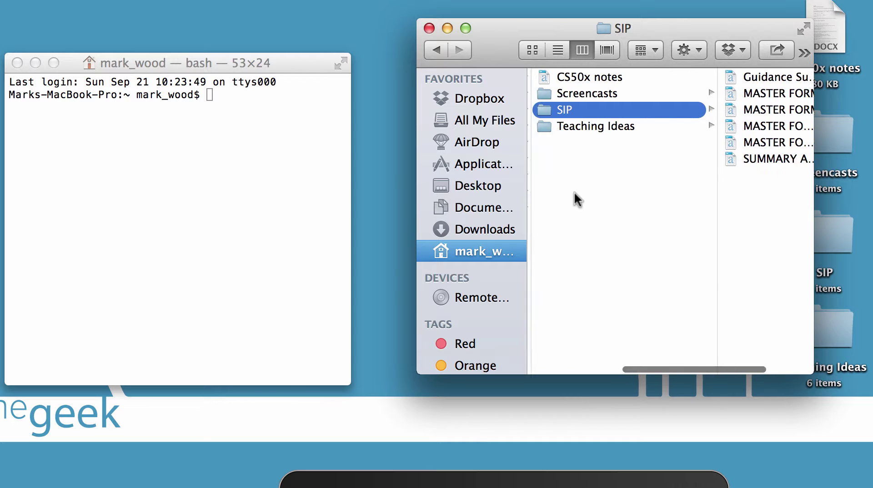
scroll(574, 192, "left", 1)
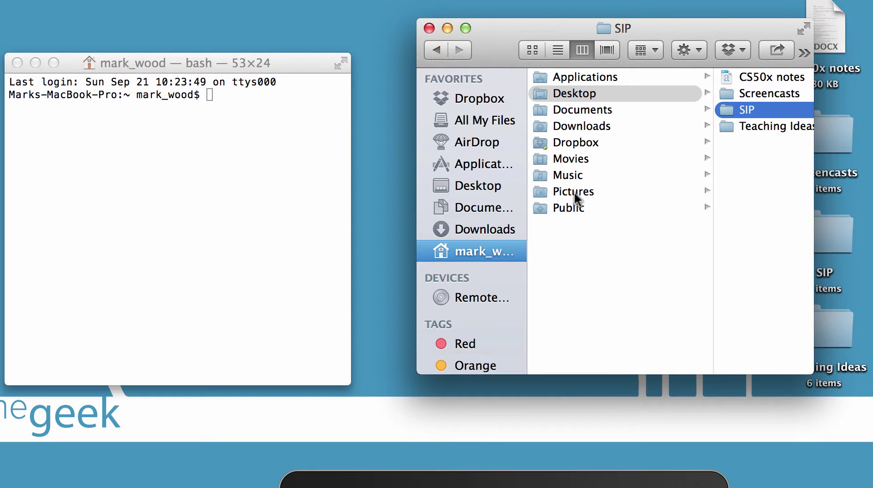
Step: Bring the Terminal window forward and list the home folder's contents with ls
left_click_drag(273, 63, 302, 42)
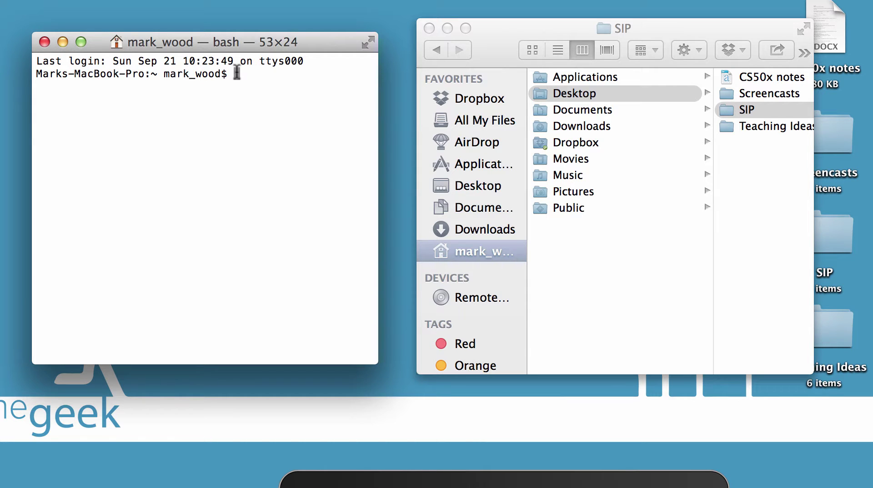
type("ls")
key("Return")
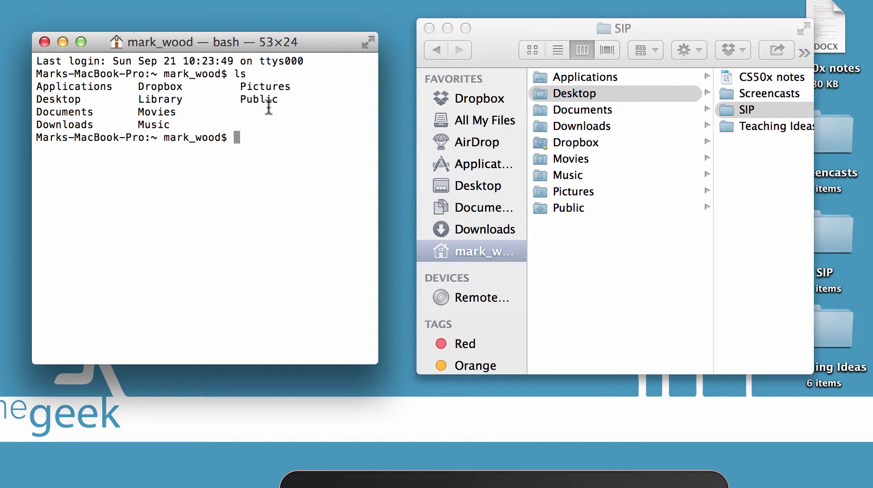
Step: Show the home folder in Finder and highlight the ls listing in Terminal to compare their contents
left_click(479, 249)
left_click(444, 252)
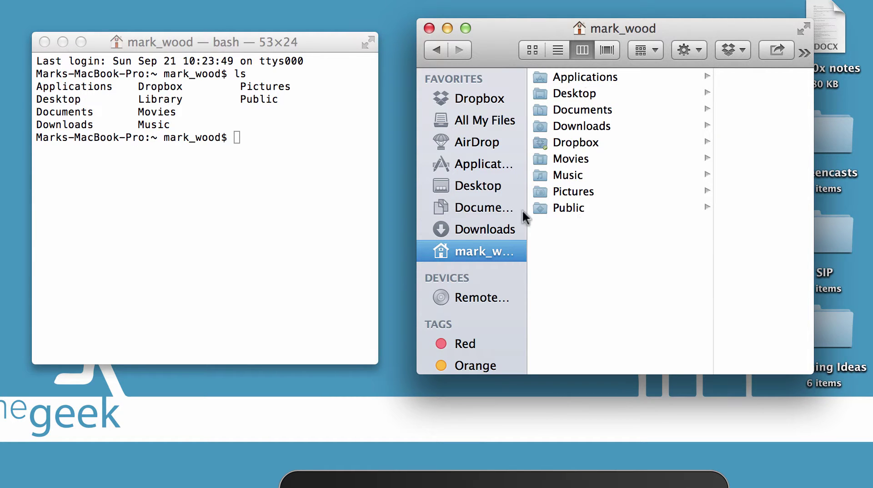
left_click(136, 119)
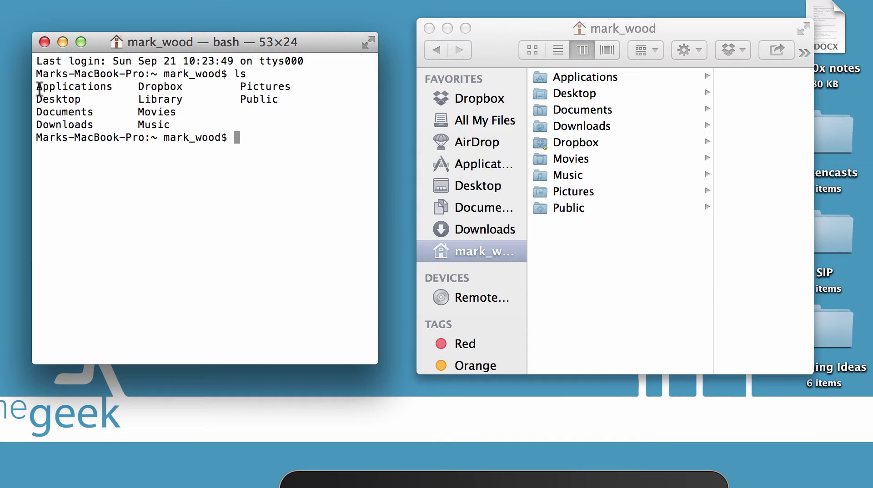
left_click_drag(36, 84, 181, 119)
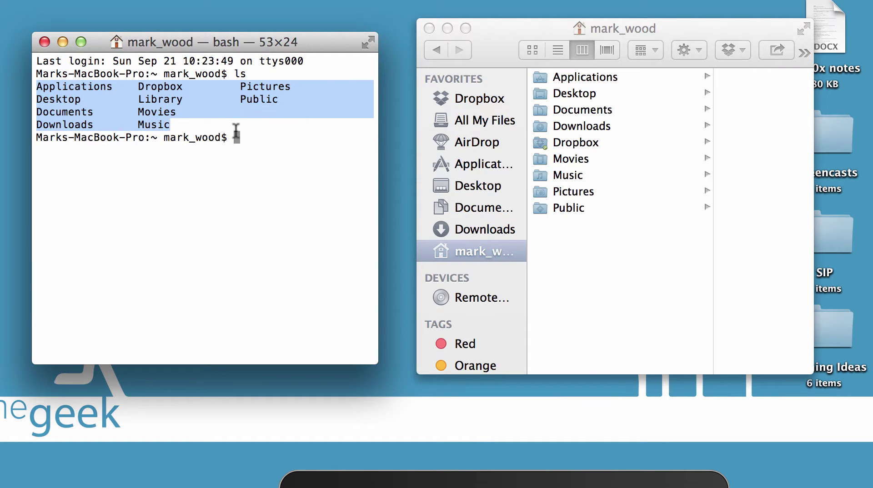
Step: Change Terminal to the Desktop folder with cd Desktop and open the same folder in Finder
left_click(235, 135)
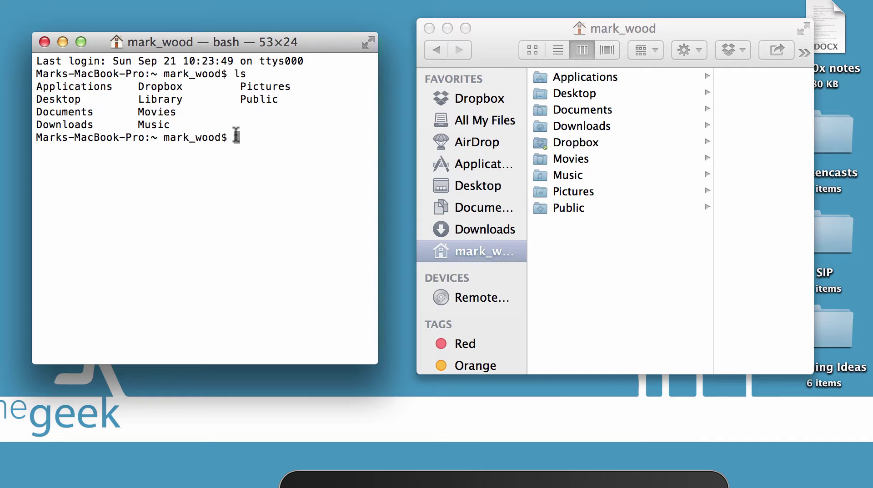
type("cd Desktop")
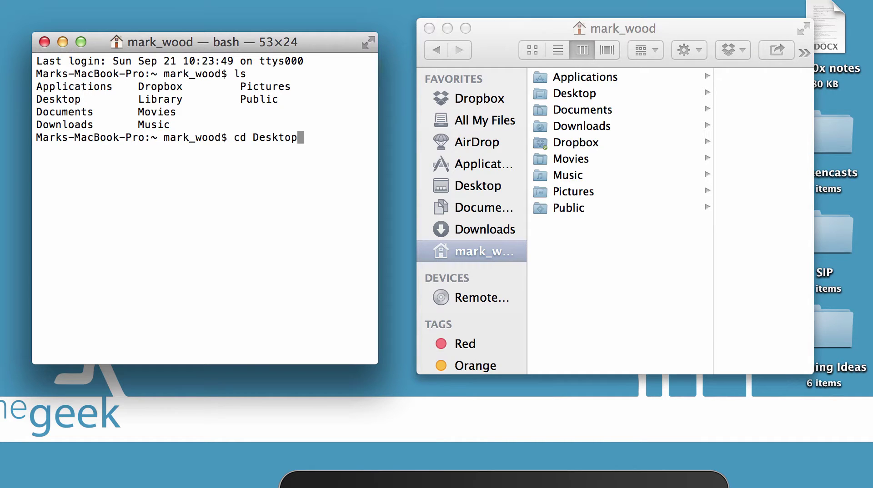
key("Return")
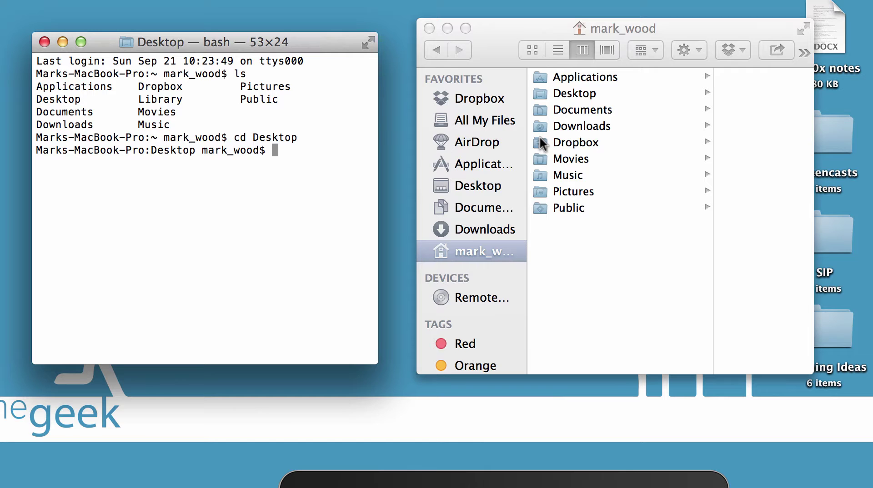
left_click(543, 96)
left_click(544, 94)
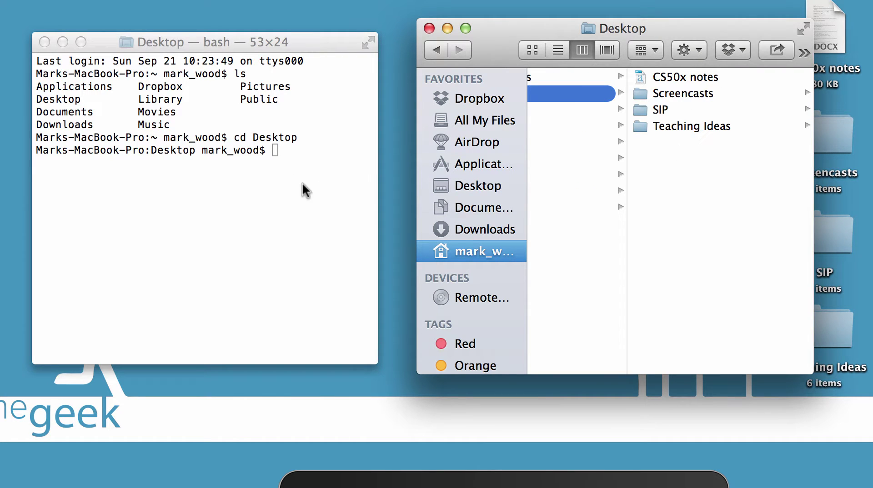
Step: List the Desktop folder's contents with ls in Terminal and highlight the listing to compare it with Finder's
left_click(275, 150)
type("ls")
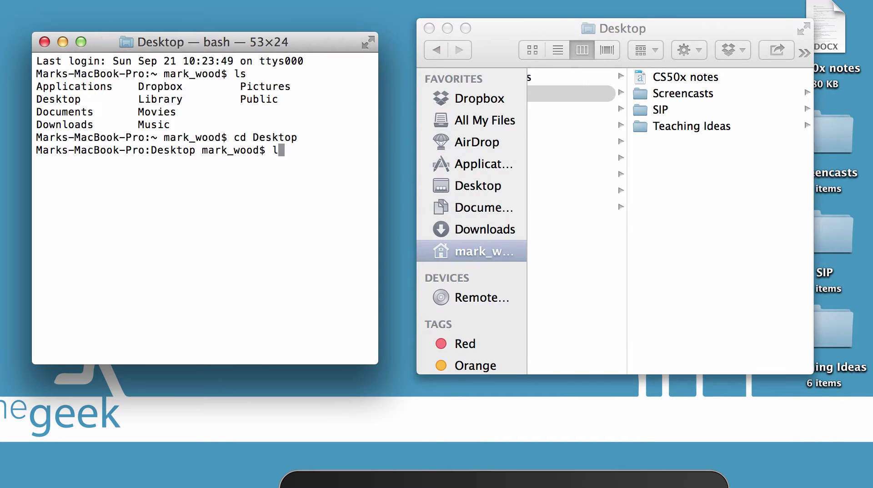
key("Return")
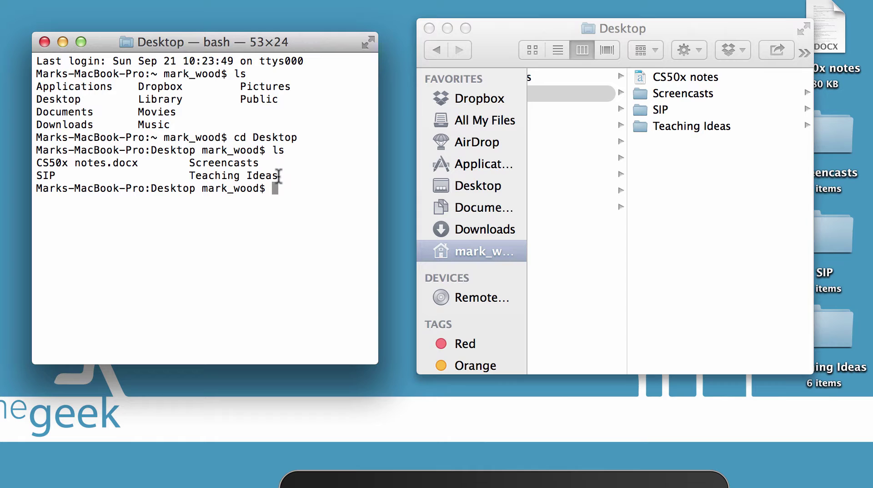
left_click_drag(277, 178, 39, 161)
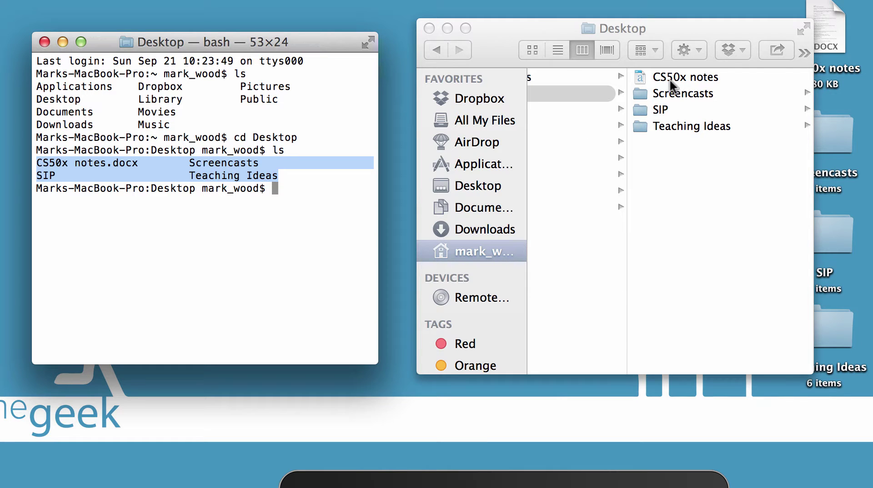
left_click(275, 190)
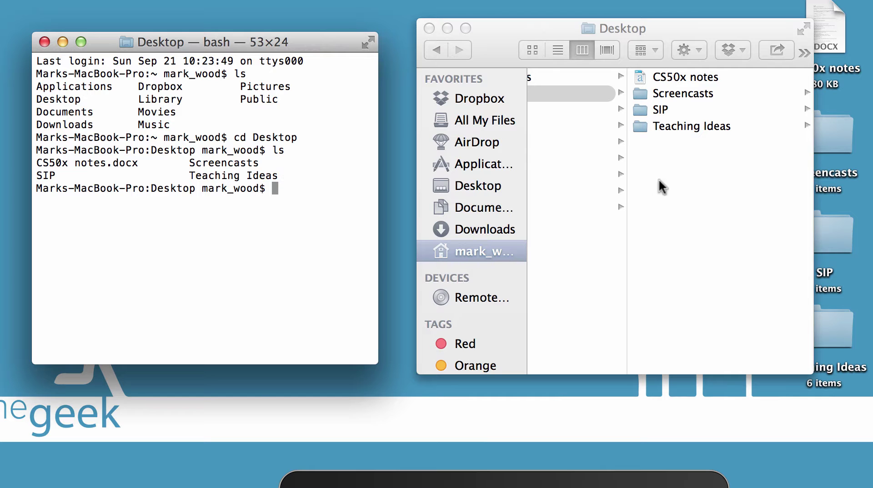
Step: Minimize the Terminal and Finder windows, and open System Preferences with its whole window in view
left_click(63, 42)
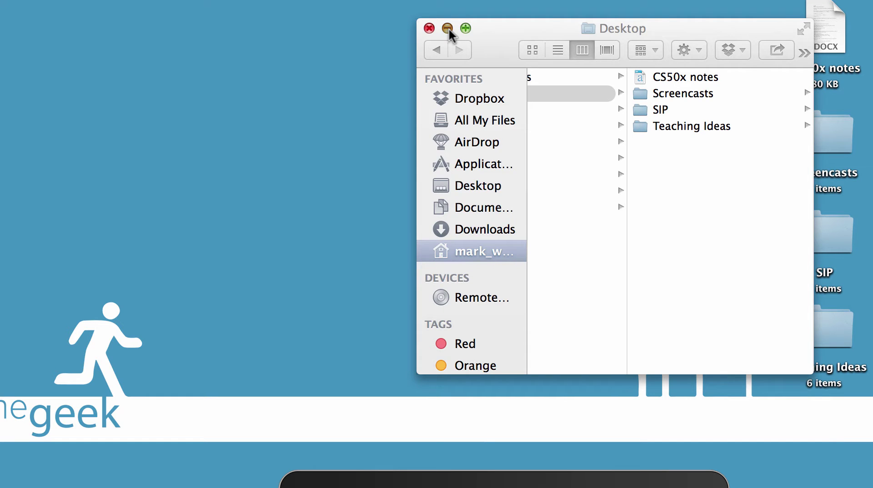
left_click(447, 28)
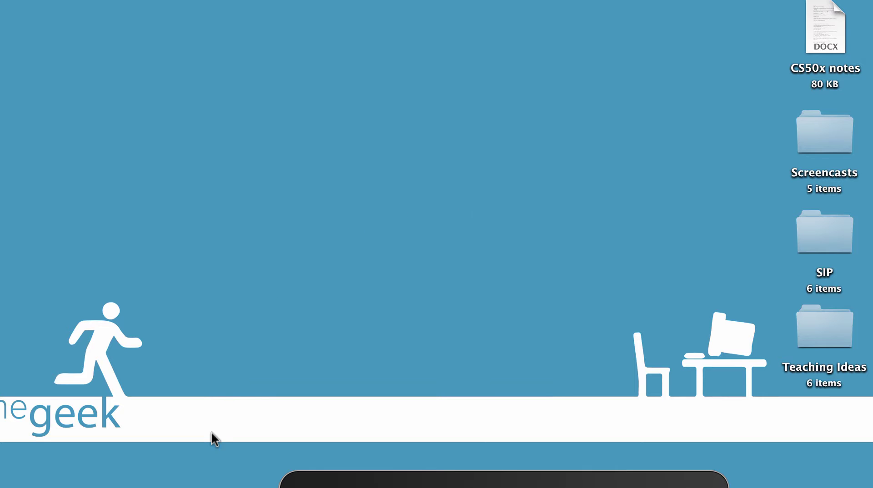
mouse_move(178, 470)
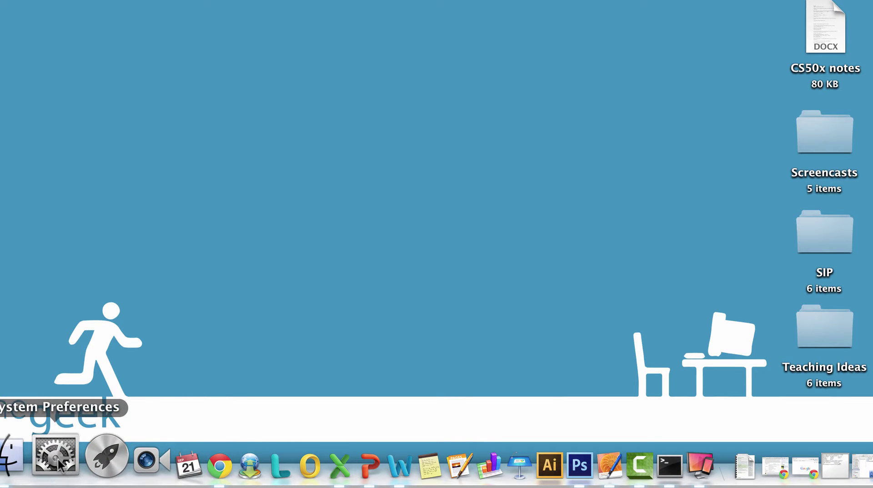
left_click(56, 460)
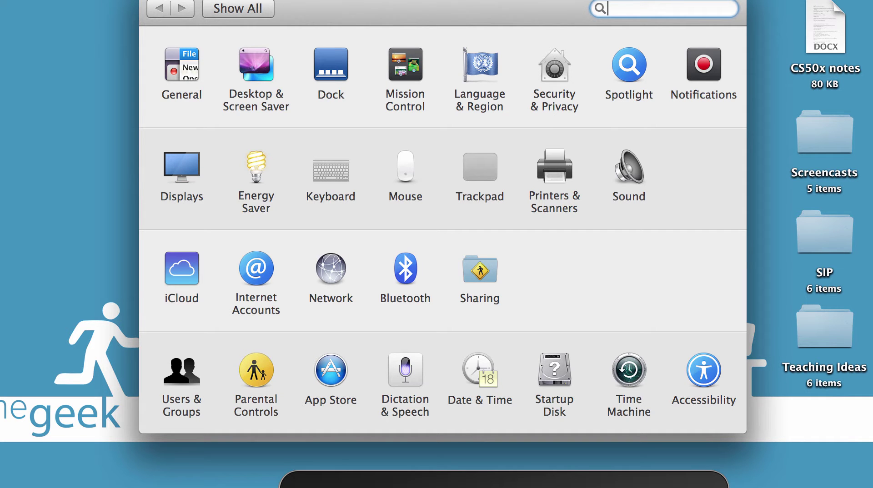
left_click_drag(339, 0, 334, 13)
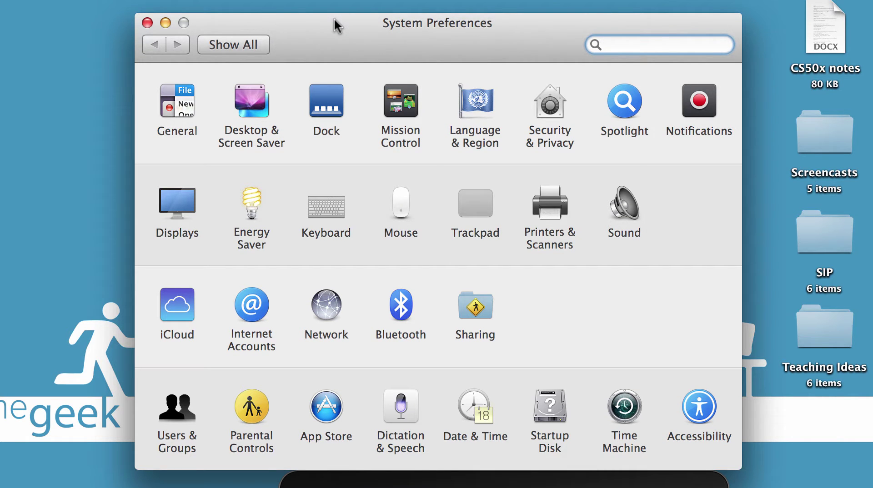
Step: Try the purple thegeek2 picture as the desktop background and switch back to the blue thegeek picture
left_click(249, 104)
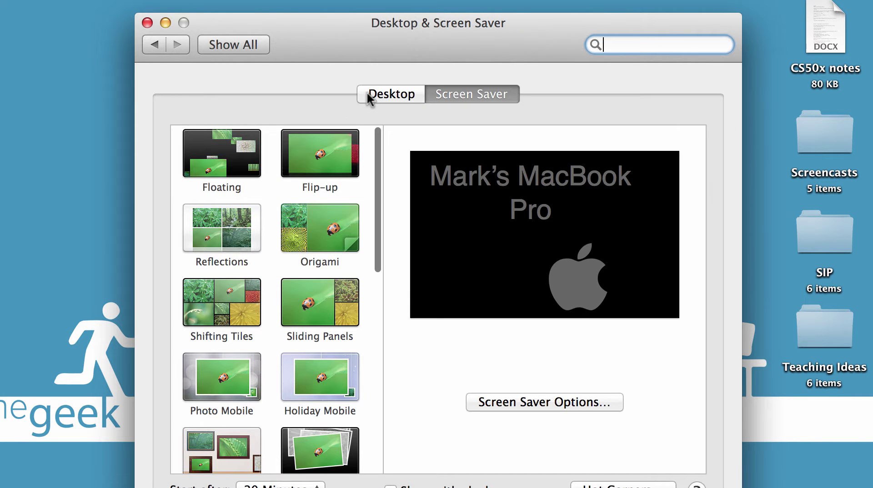
left_click(365, 97)
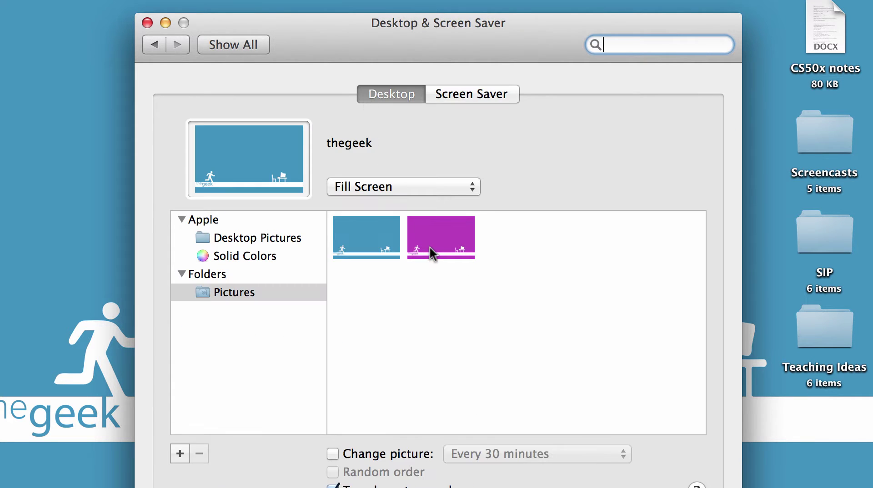
left_click(430, 248)
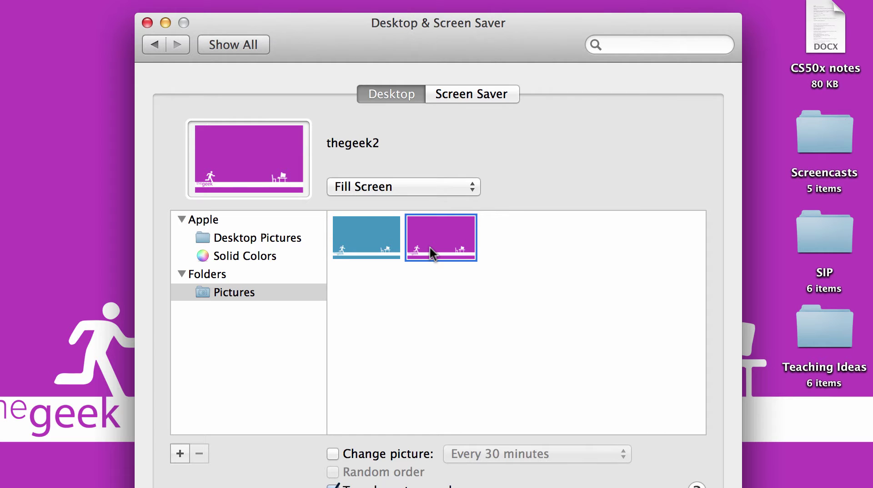
left_click(371, 236)
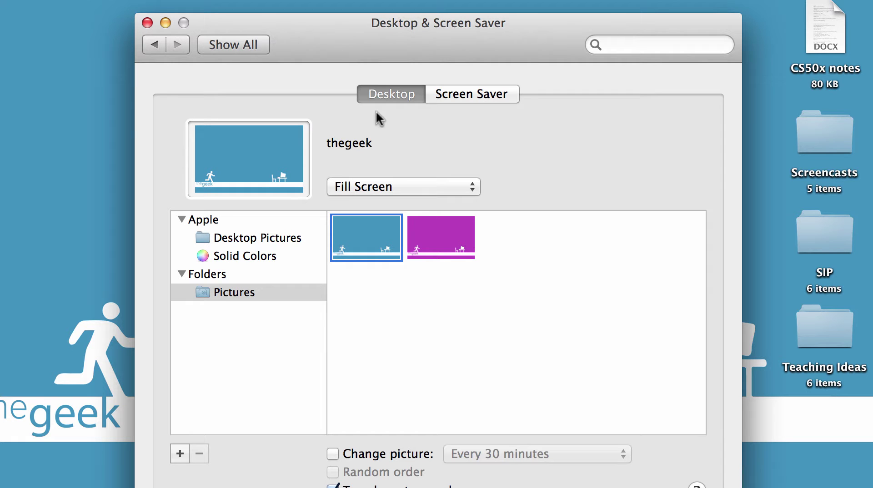
Step: Open the desktop's view options, adjust the icon size slider, leaving it at 64 × 64, and close the options
left_click(806, 134)
left_click(819, 239)
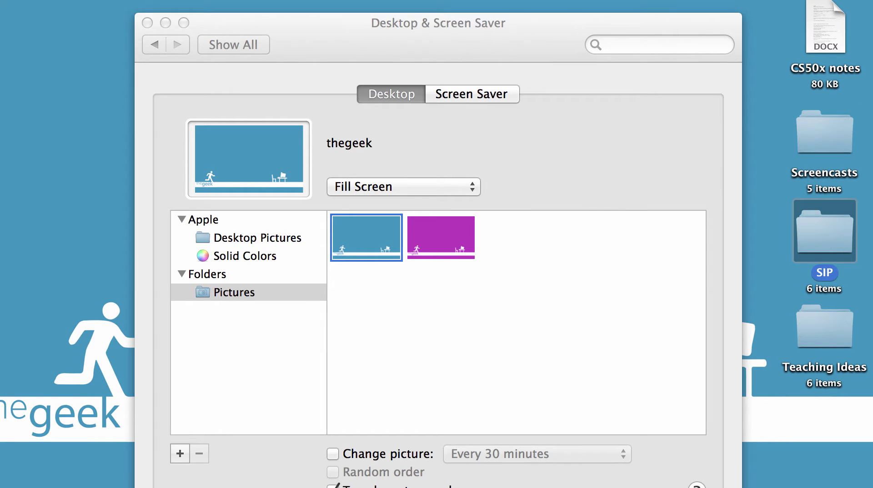
left_click(91, 103)
left_click(164, 0)
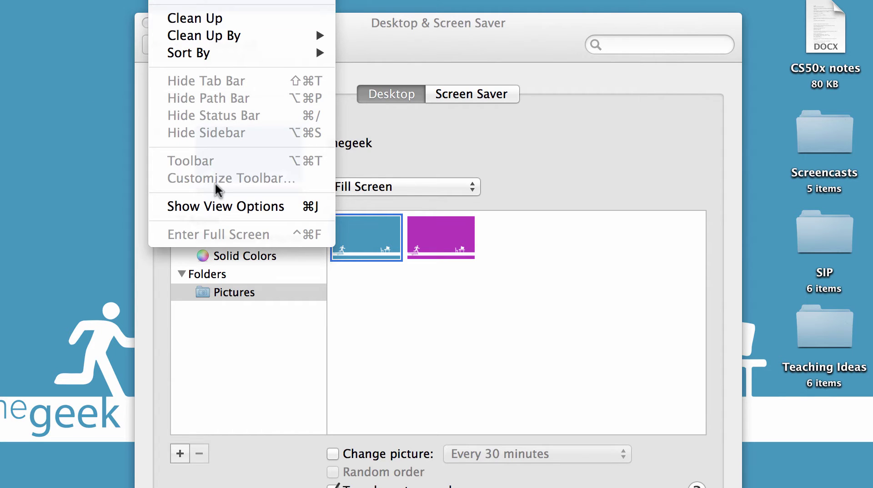
left_click(217, 200)
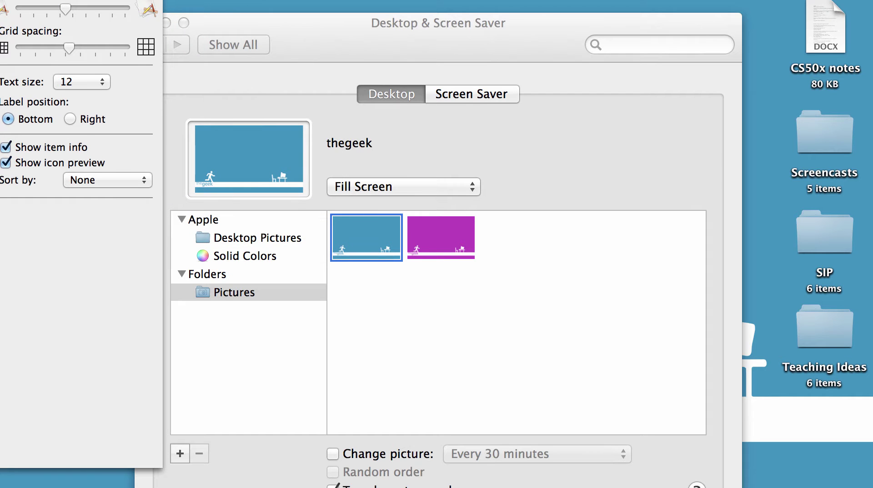
left_click_drag(117, 0, 250, 23)
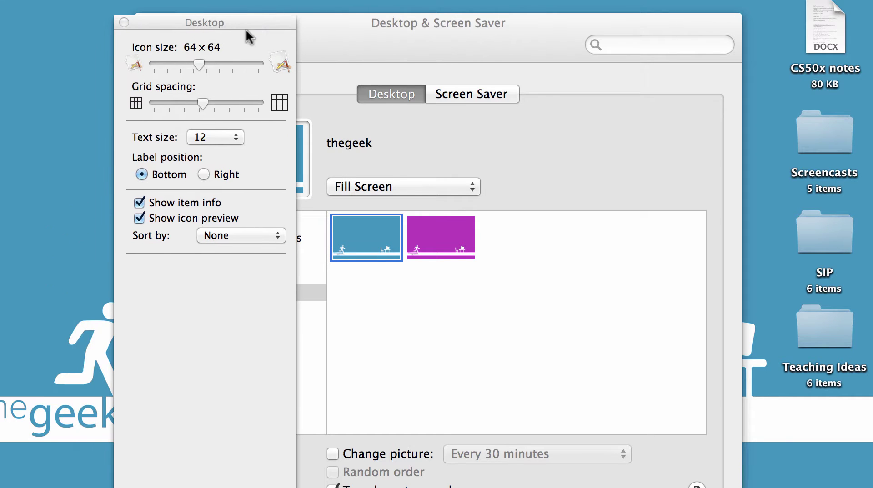
mouse_move(192, 71)
left_mouse_down()
mouse_move(166, 67)
mouse_move(201, 68)
left_mouse_up()
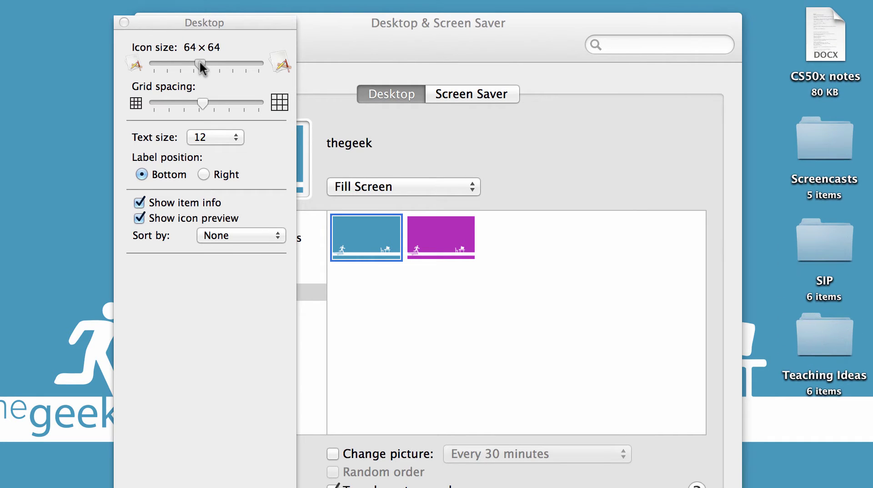
left_click(122, 23)
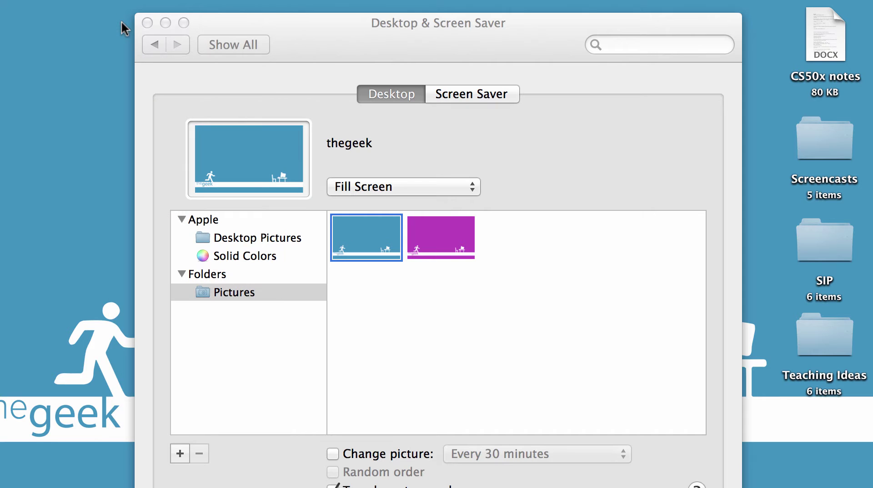
Step: Reduce the Dock size to nearly the smallest setting in the Dock preferences and check its icon magnification
left_click(157, 40)
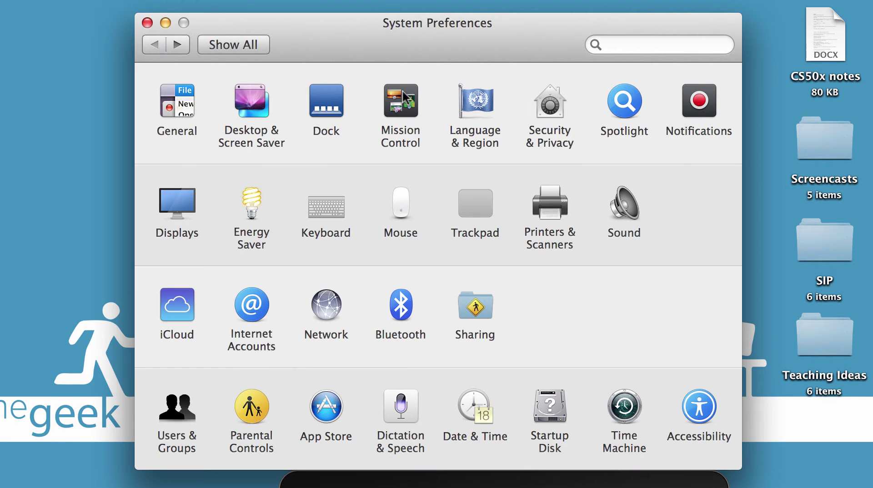
left_click(330, 102)
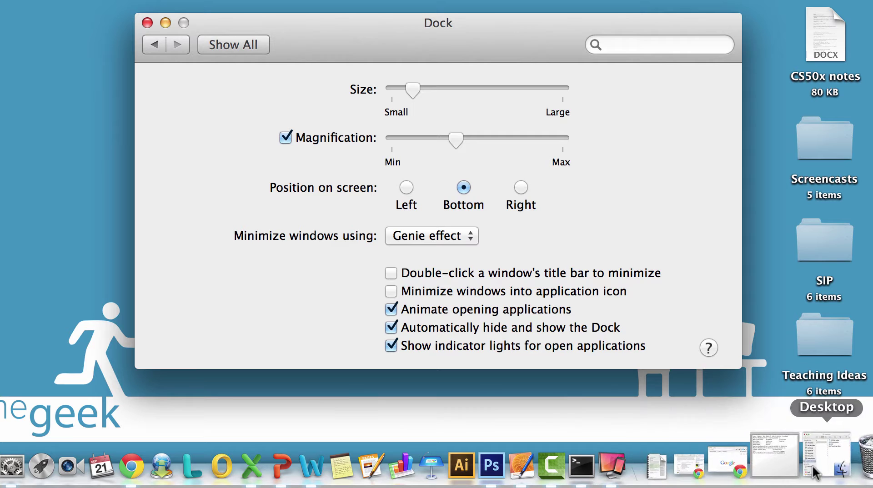
left_click_drag(412, 90, 400, 93)
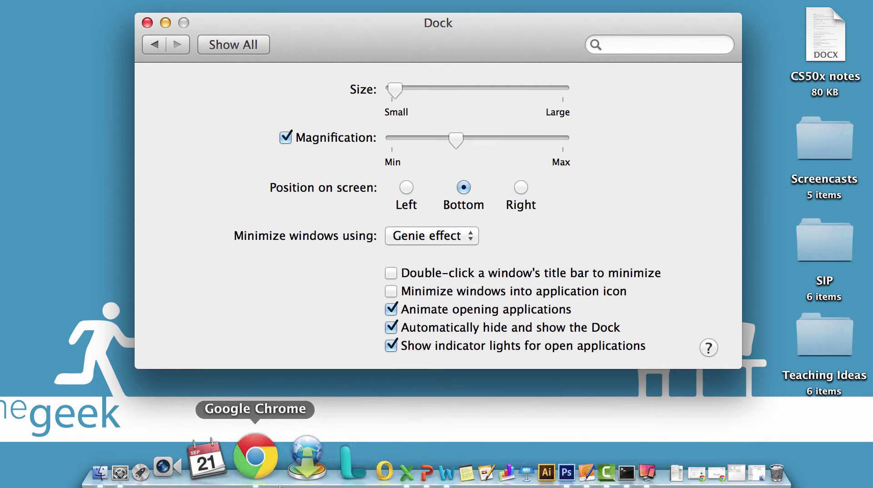
left_click(293, 478)
left_click(156, 46)
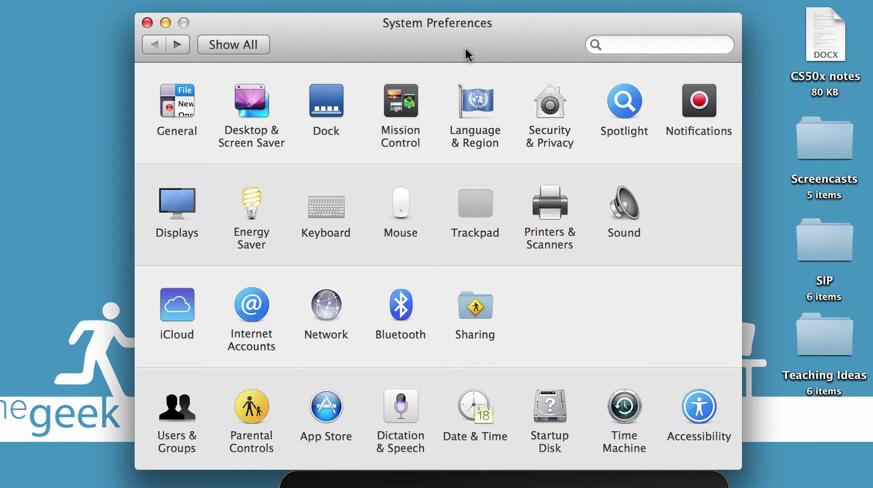
Step: Review the scaled resolution choices in the Displays preferences and the current screen saver's preview
left_click(182, 210)
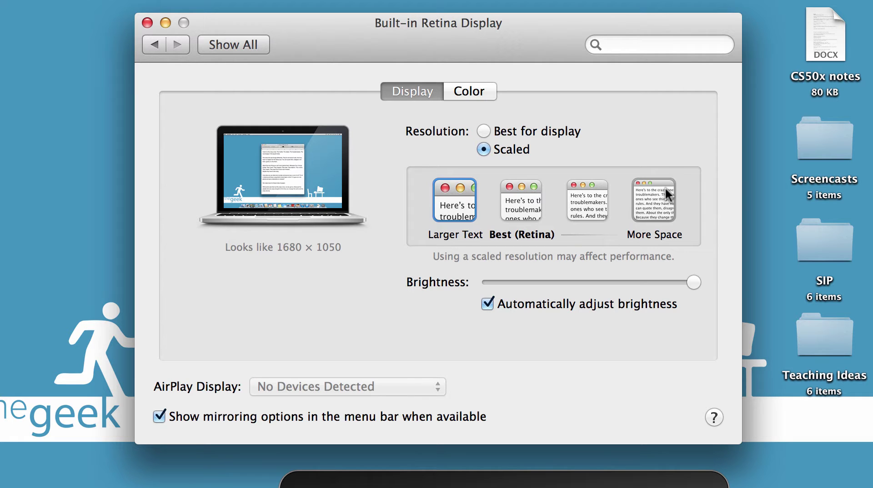
left_click(160, 45)
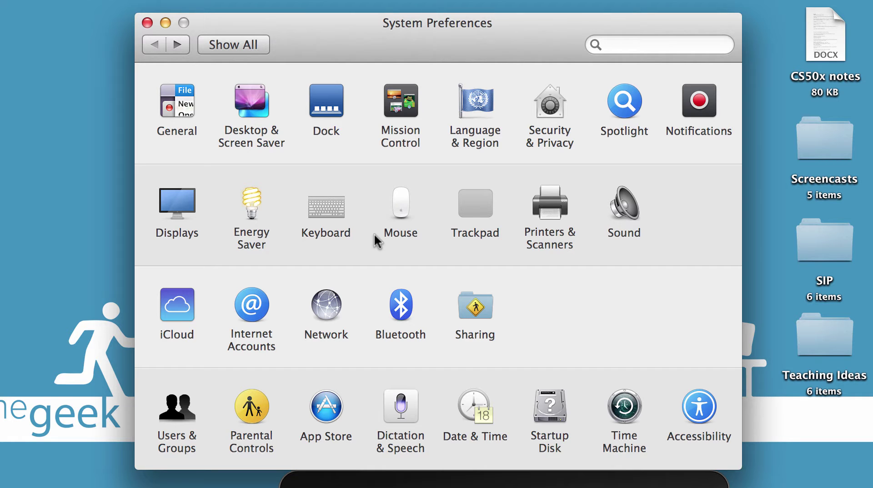
left_click(241, 101)
left_click(463, 90)
mouse_move(476, 270)
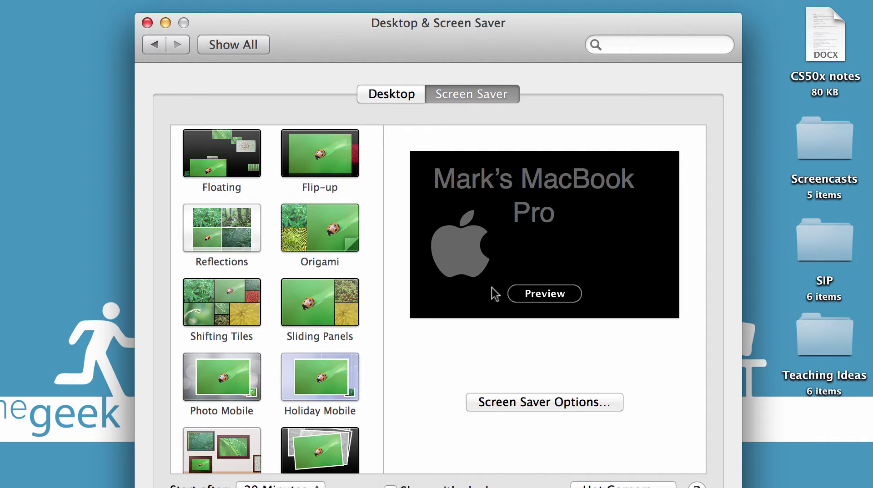
left_click(156, 43)
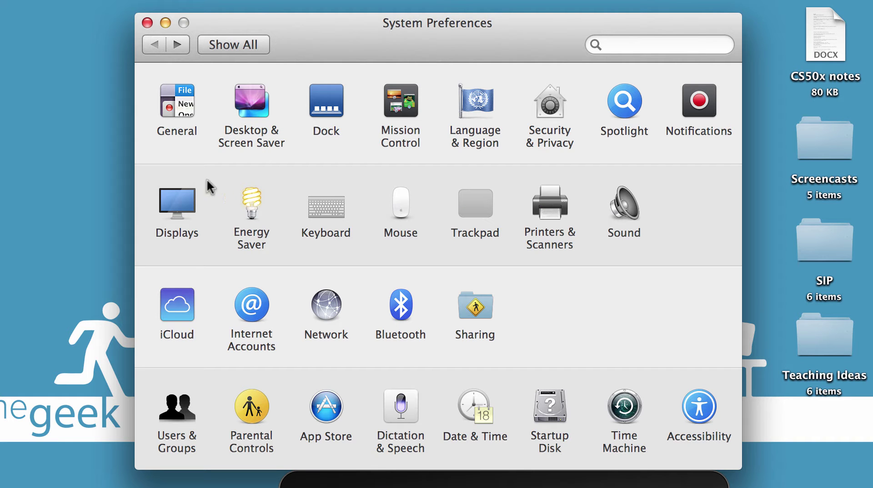
Step: Lower the built-in display's brightness slightly in the Displays preferences and return to the preferences overview
left_click(177, 204)
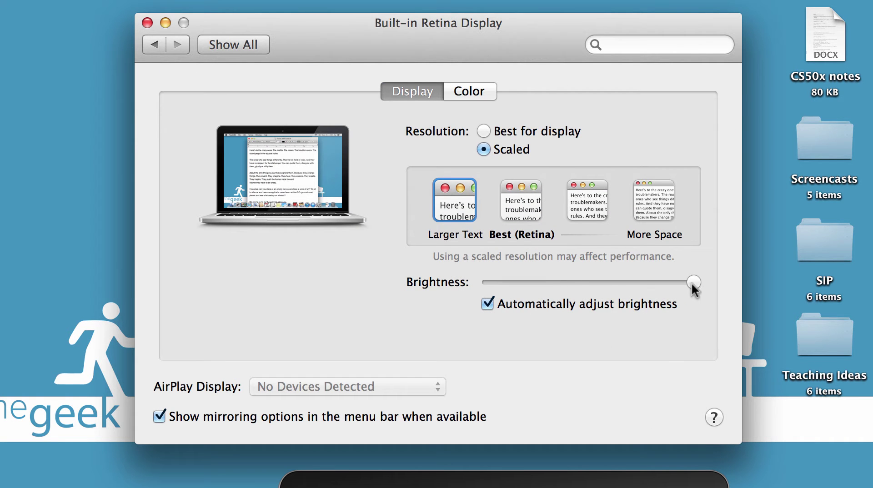
left_click_drag(692, 285, 662, 283)
left_click(155, 44)
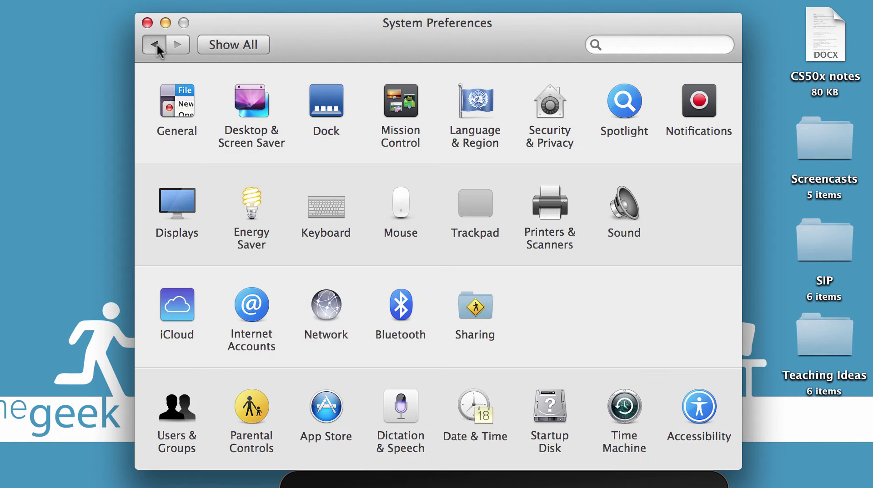
Step: Open the Sound preferences and examine the internal microphone's input volume setting
left_click(628, 219)
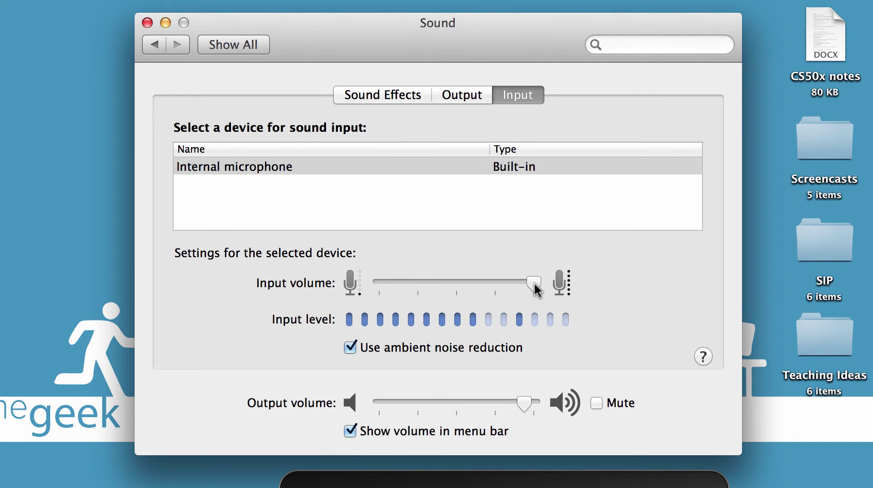
mouse_move(536, 290)
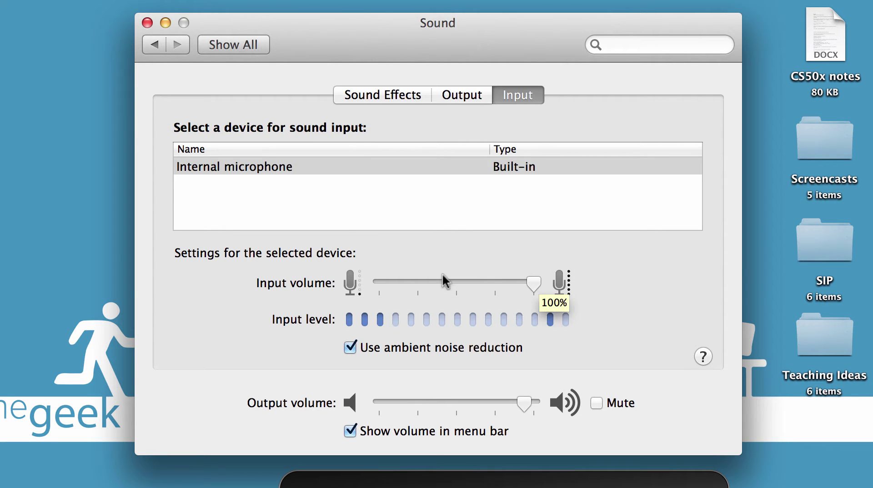
Step: Check the output volume in the Sound preferences, return to the preferences overview and close System Preferences
mouse_move(517, 408)
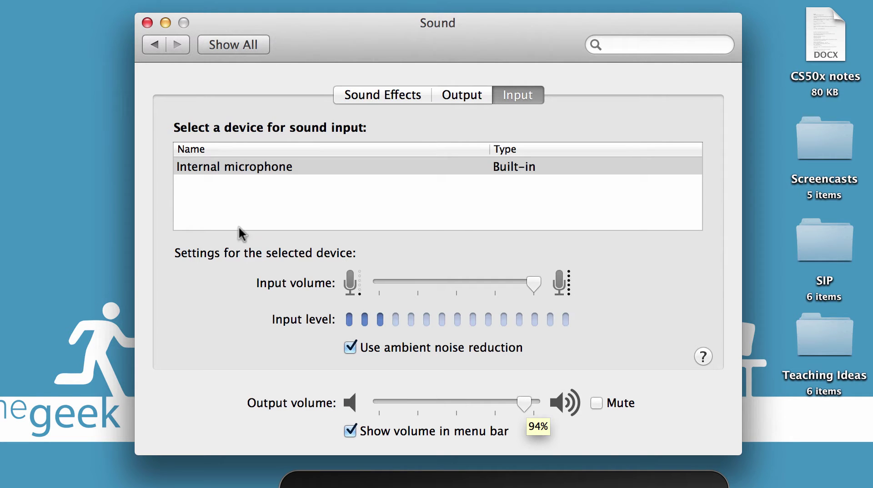
left_click(157, 44)
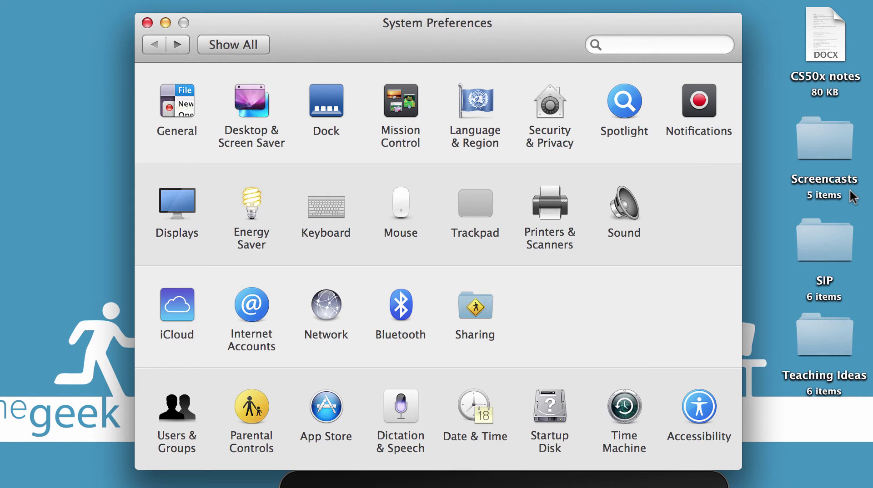
left_click(148, 23)
Step: Rename the Screencasts desktop folder as Videos in its information window and close that window
left_click(829, 136)
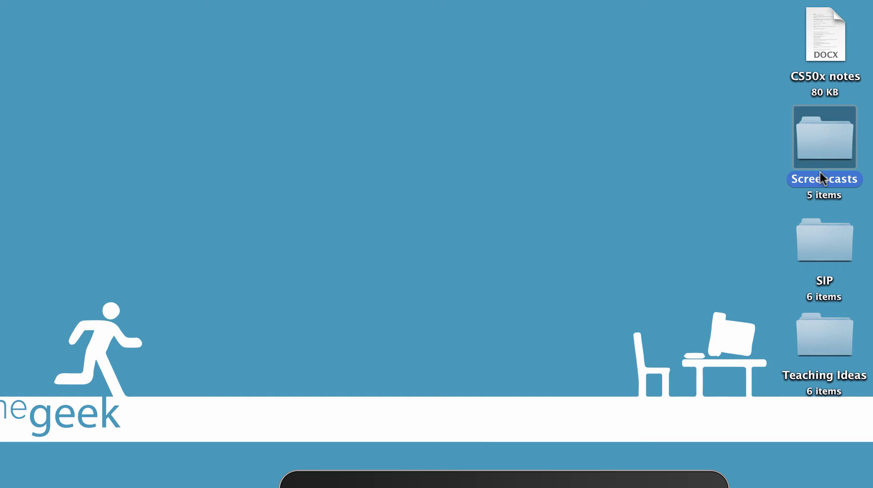
right_click(823, 141)
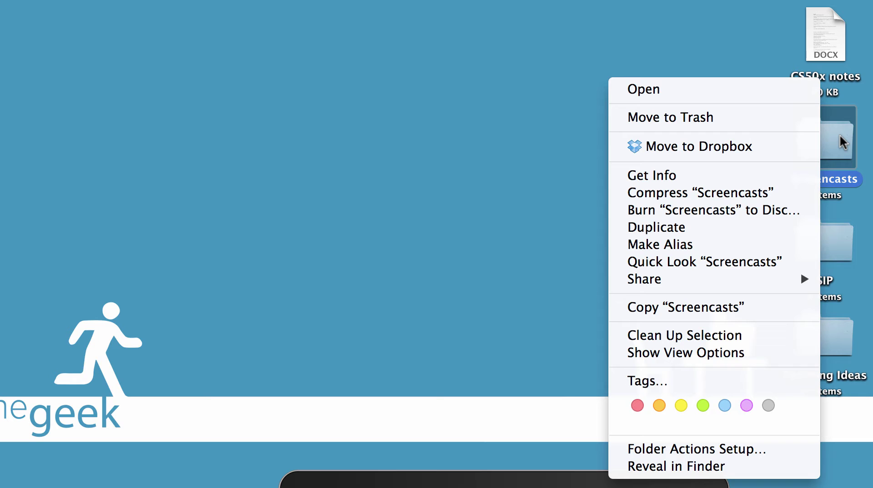
right_click(816, 163)
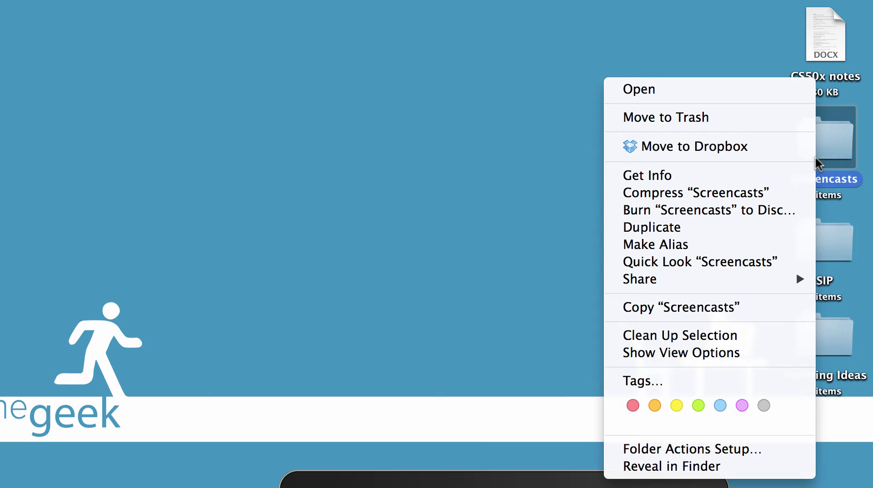
left_click(729, 175)
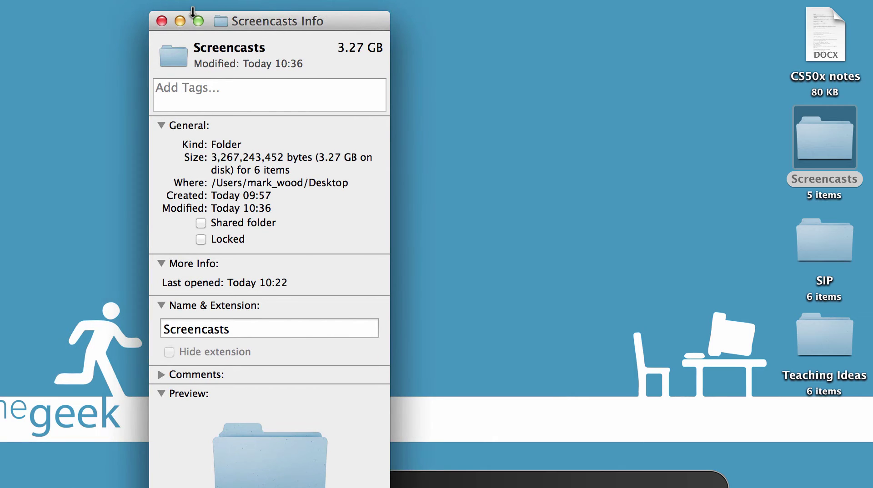
left_click(160, 306)
left_click(161, 305)
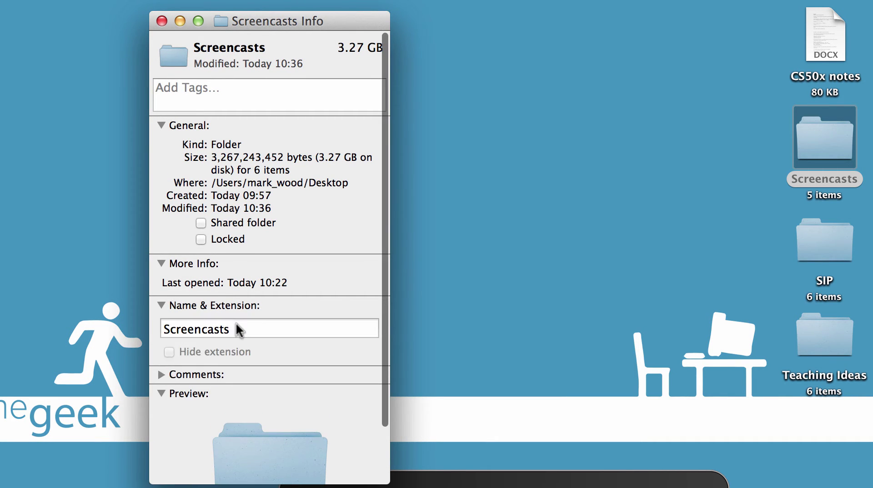
left_click_drag(236, 329, 158, 329)
type("Videos")
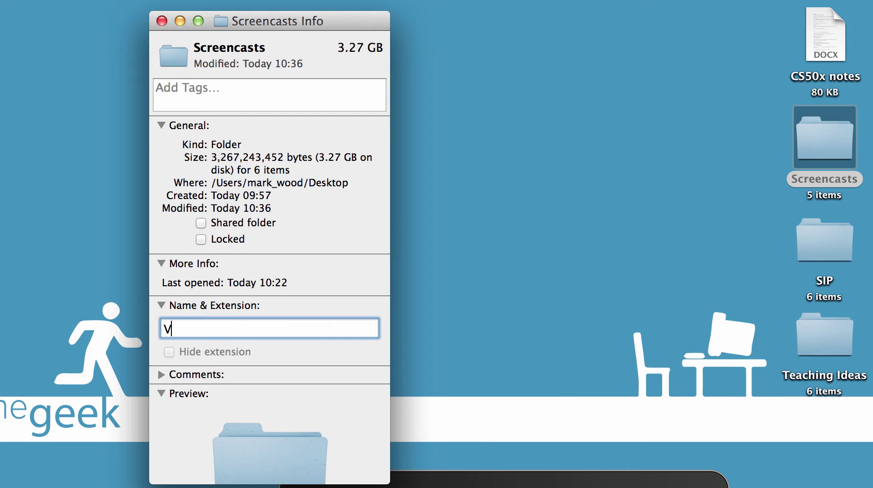
left_click(162, 21)
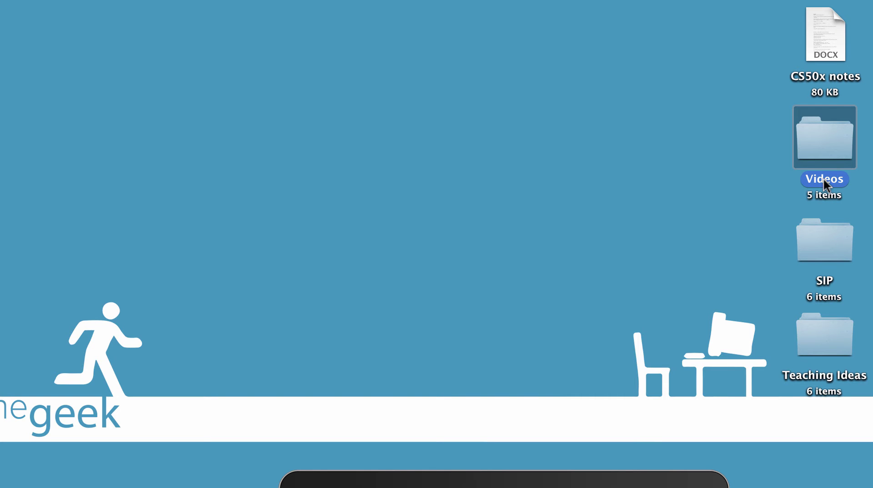
Step: Create a new folder on an empty area of the desktop and name it NEW
left_click(588, 157)
right_click(587, 157)
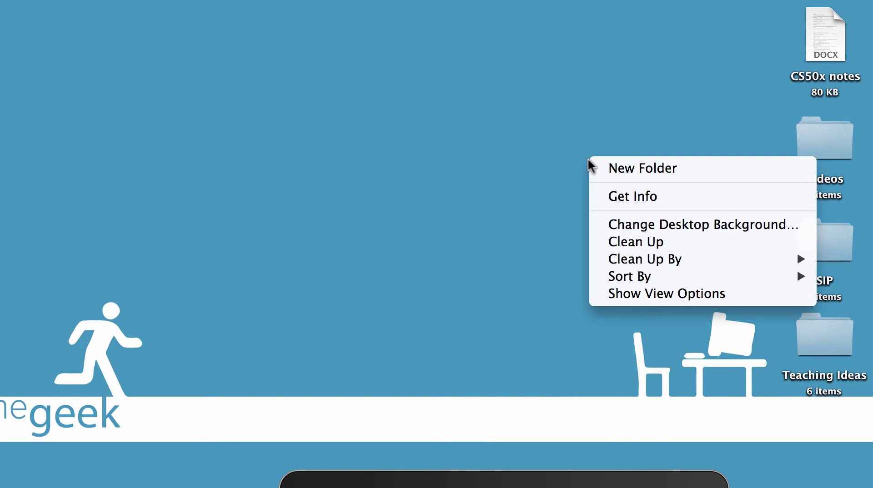
left_click(613, 168)
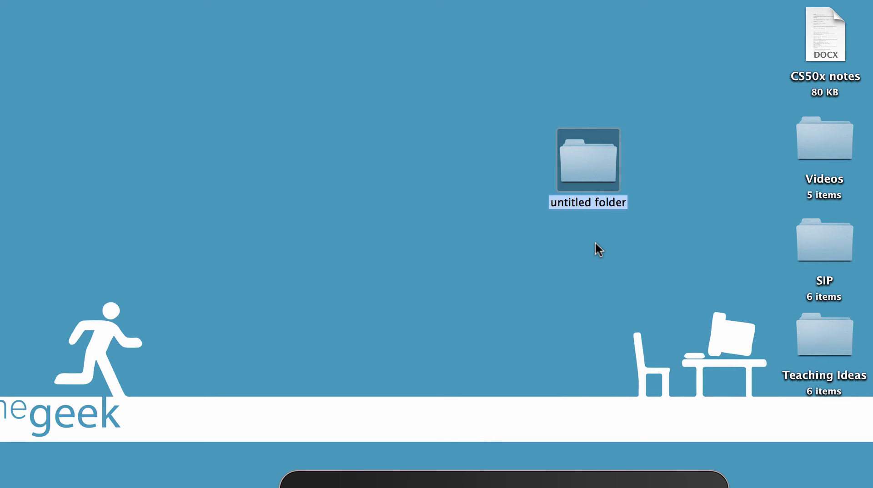
left_click(595, 241)
left_click(591, 206)
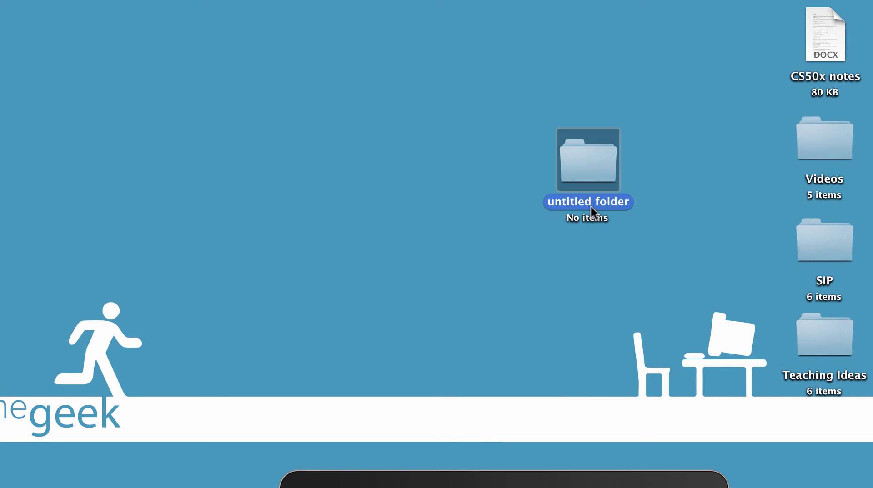
left_click(573, 203)
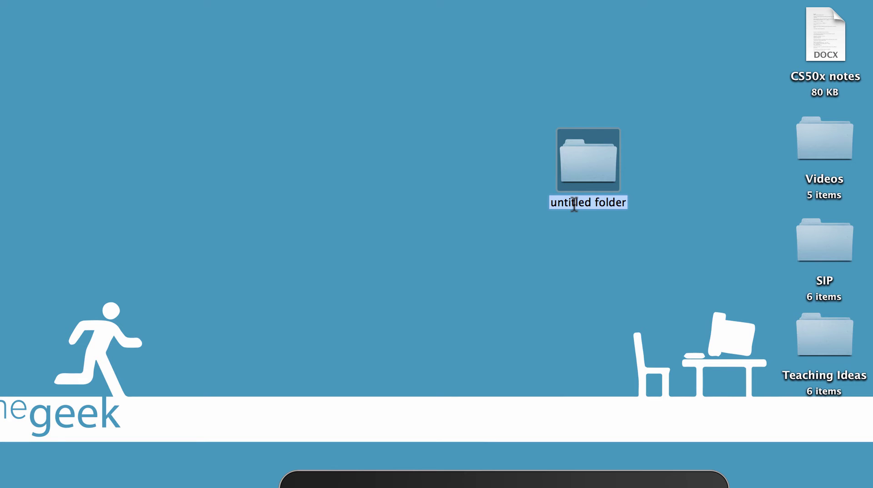
type("NEW")
left_click(559, 279)
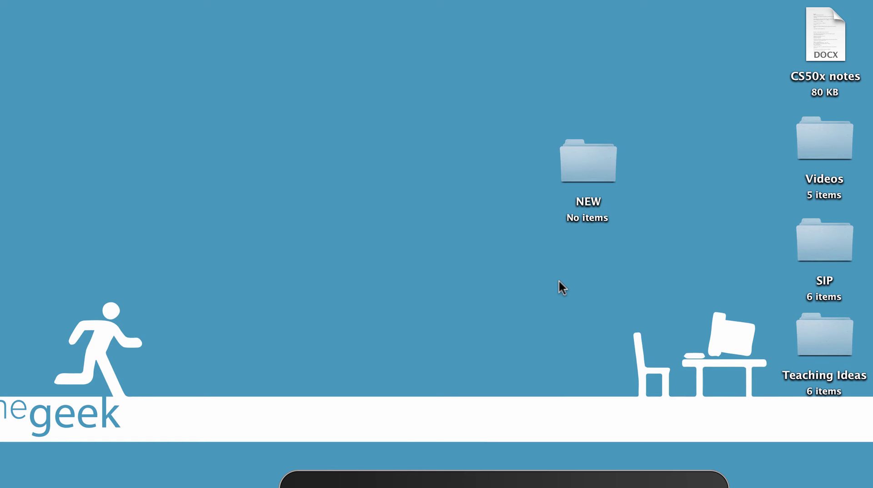
Step: Move the NEW folder from the desktop to the Trash
left_click(590, 161)
right_click(590, 162)
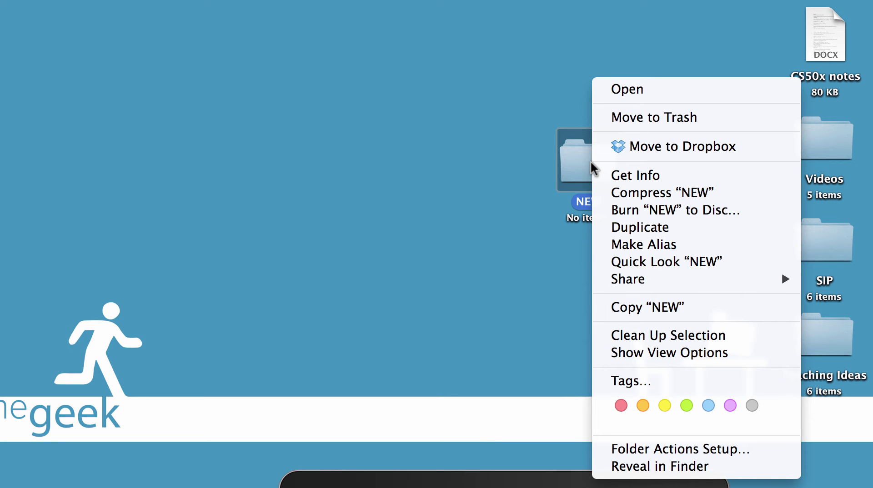
left_click(645, 119)
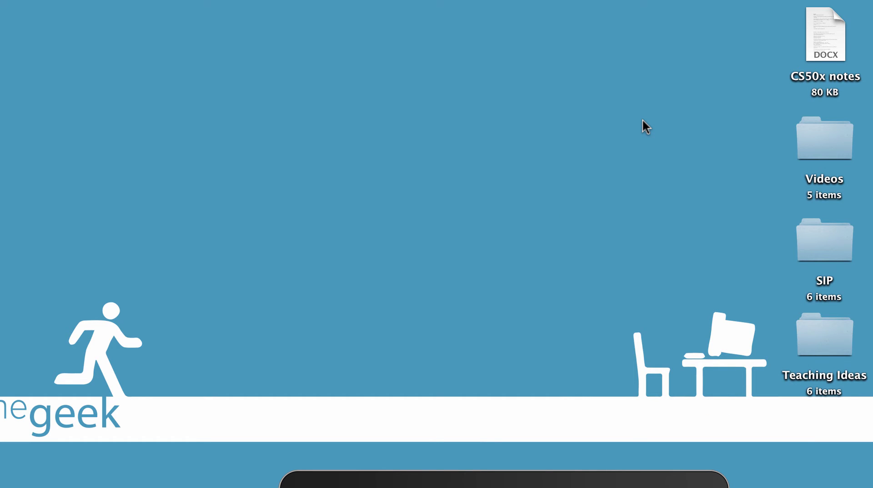
Step: Move the Videos folder slightly upward on the desktop and select the SIP folder
left_click(826, 140)
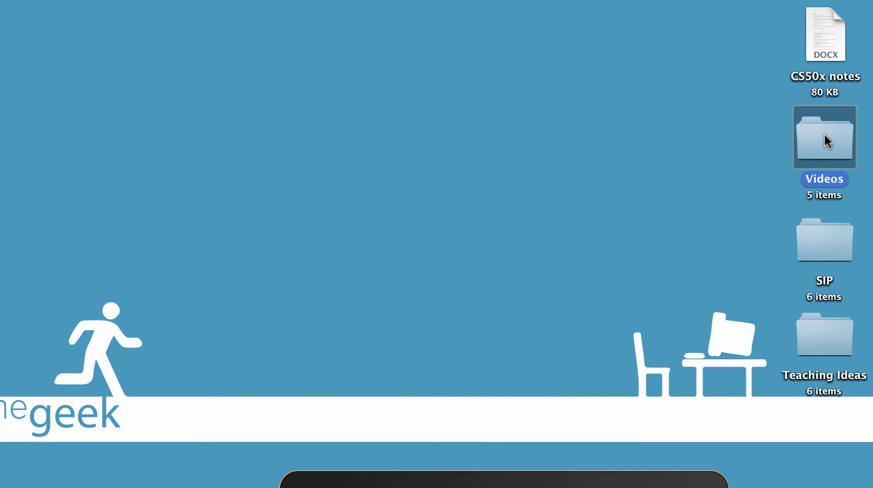
mouse_move(823, 133)
left_mouse_down()
mouse_move(822, 141)
mouse_move(824, 125)
left_mouse_up()
left_click(840, 244)
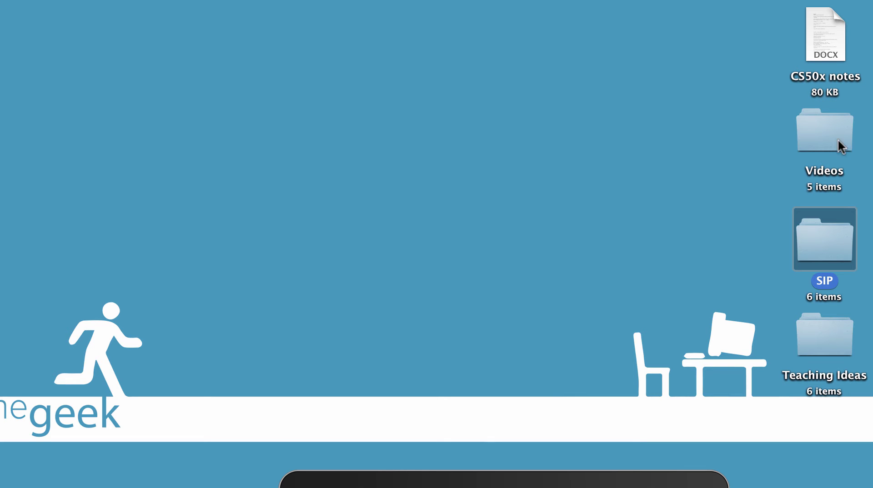
Step: Open the Videos folder and move the SIP folder from the desktop into it
left_click(831, 122)
double_click(831, 122)
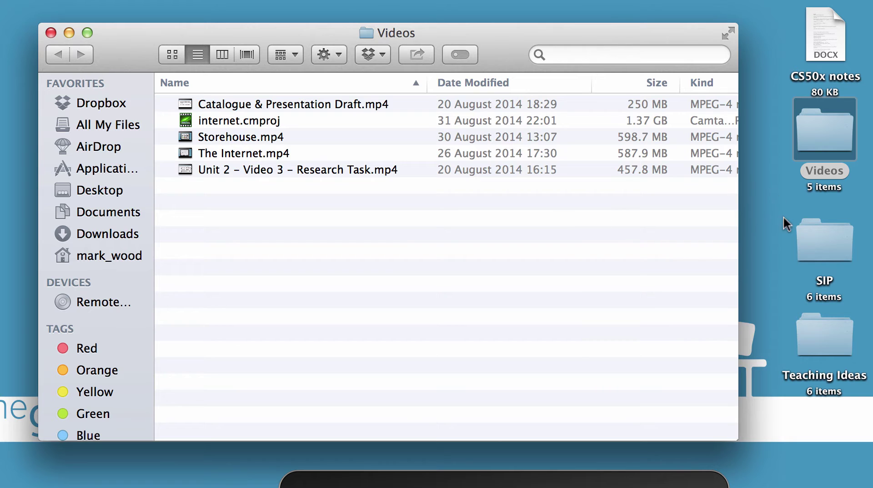
left_click_drag(811, 255, 552, 242)
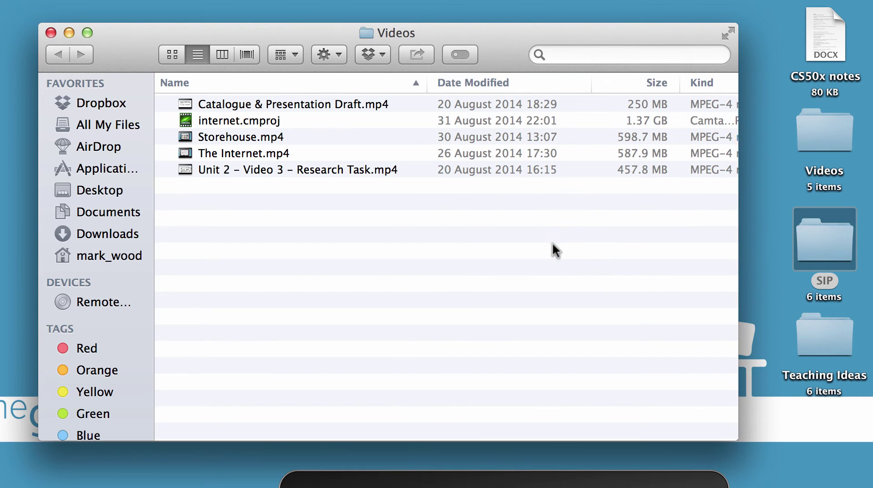
left_click(818, 250)
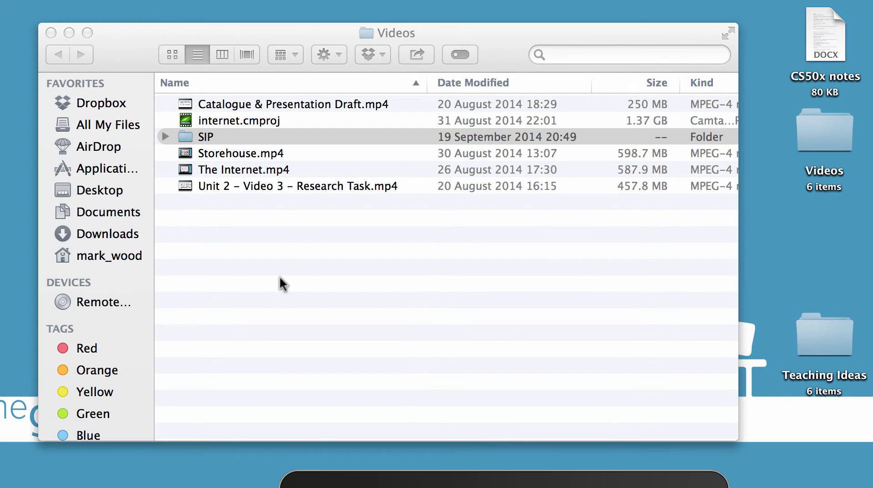
Step: Move the SIP folder out of Videos back onto the desktop and close the Videos window
left_click(280, 291)
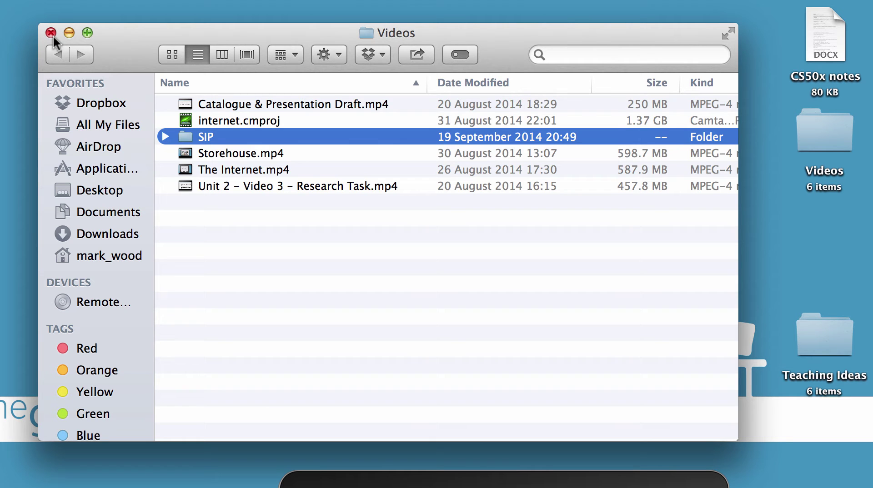
left_click_drag(195, 139, 836, 257)
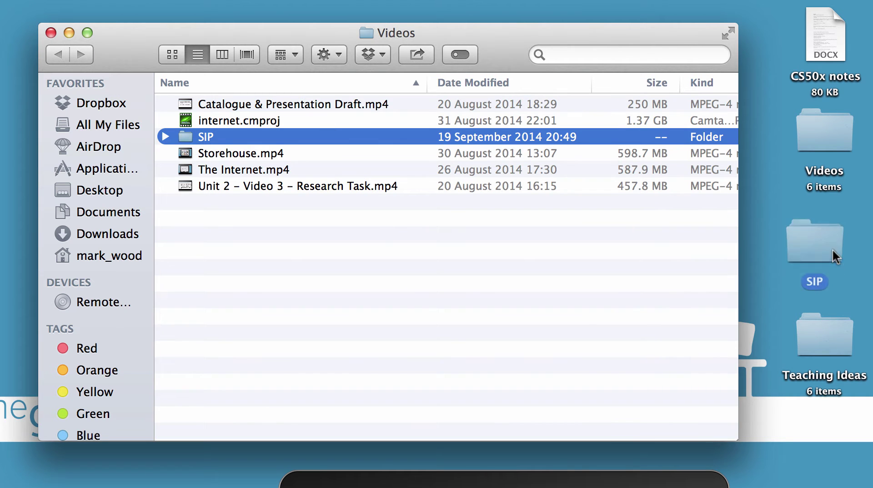
left_click(49, 32)
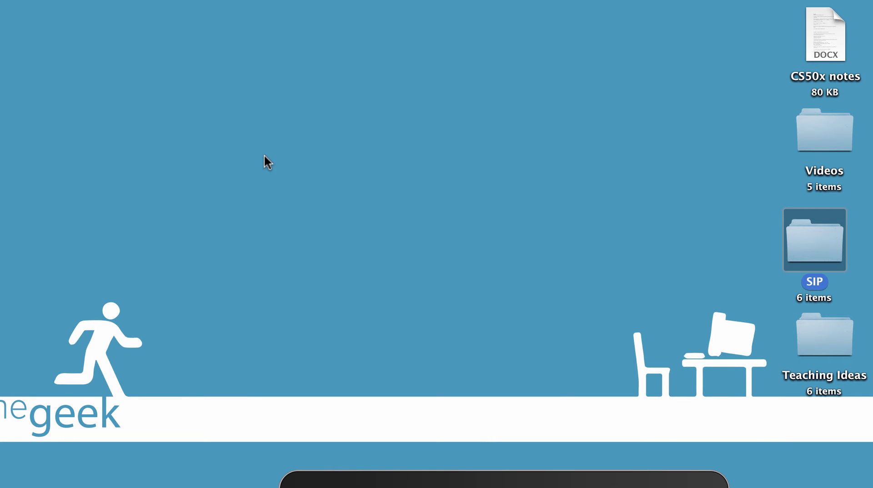
Step: Copy the SIP folder, paste the duplicate onto the desktop and place it beside the original
right_click(823, 234)
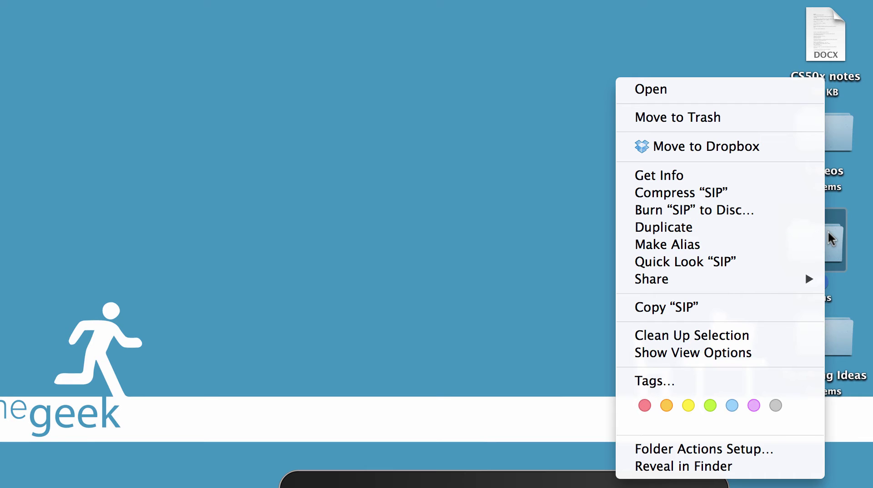
left_click(698, 313)
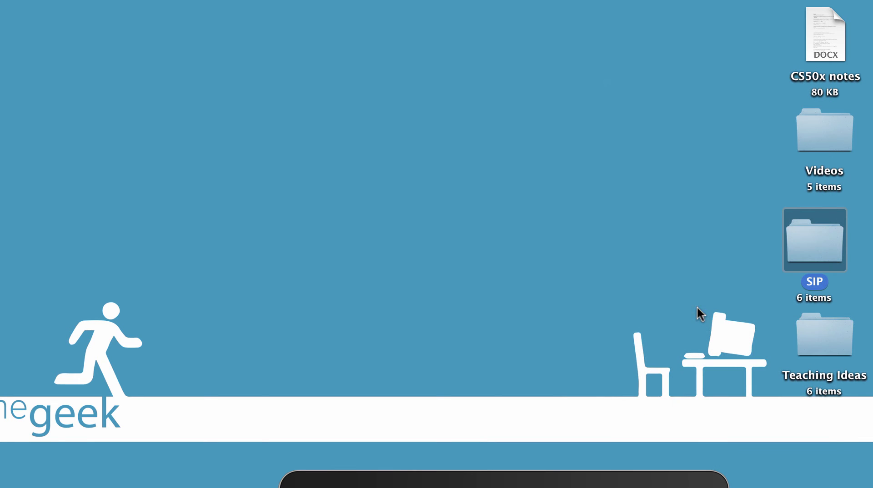
right_click(594, 252)
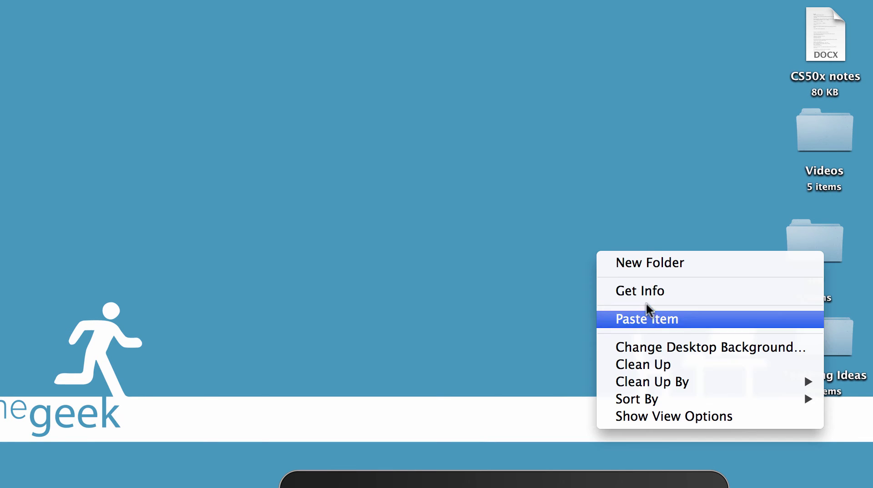
left_click(649, 317)
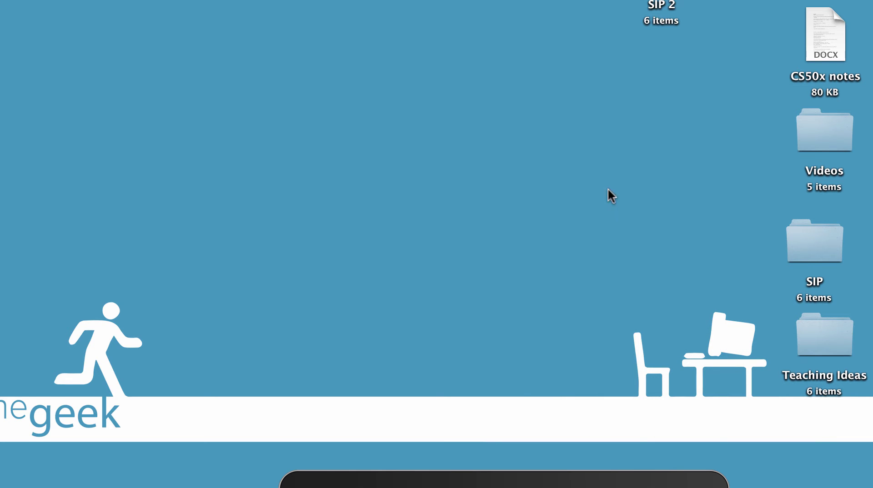
left_click_drag(668, 3, 758, 248)
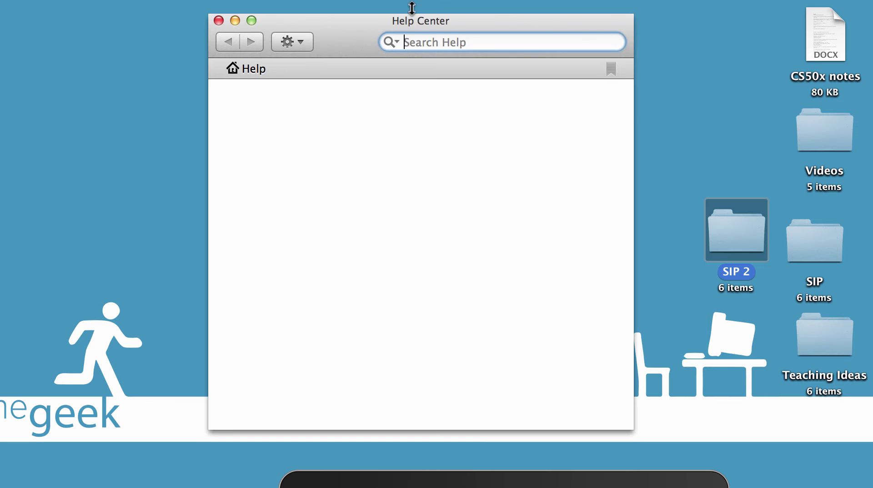
Step: Search the Help Center for "resize" and examine the Align and resize icons result
left_click_drag(373, 26, 380, 34)
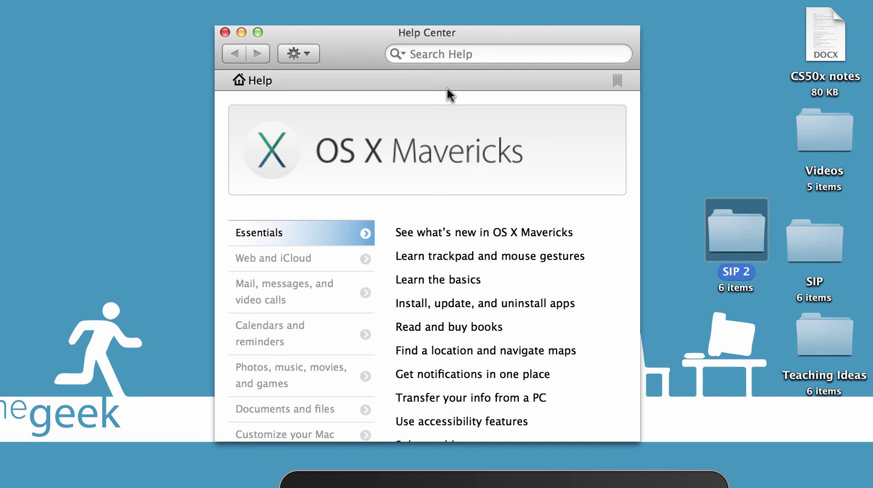
left_click(438, 54)
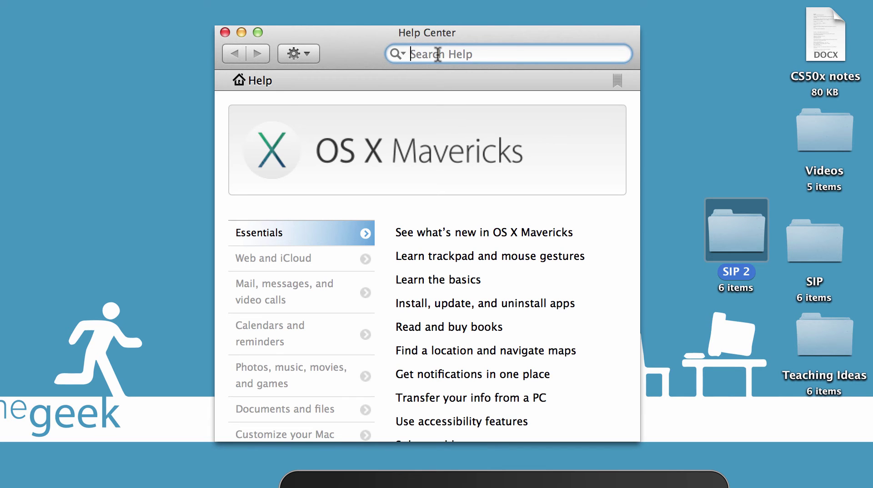
type("resize")
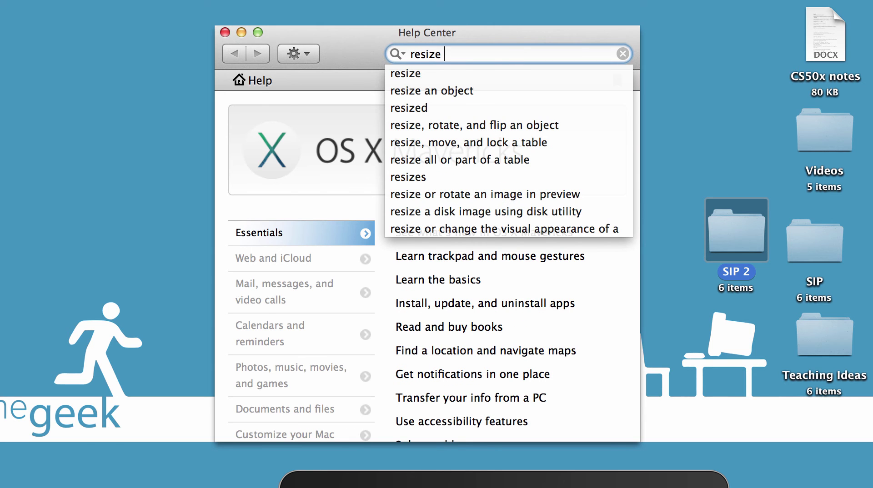
type(" icon")
left_click(414, 72)
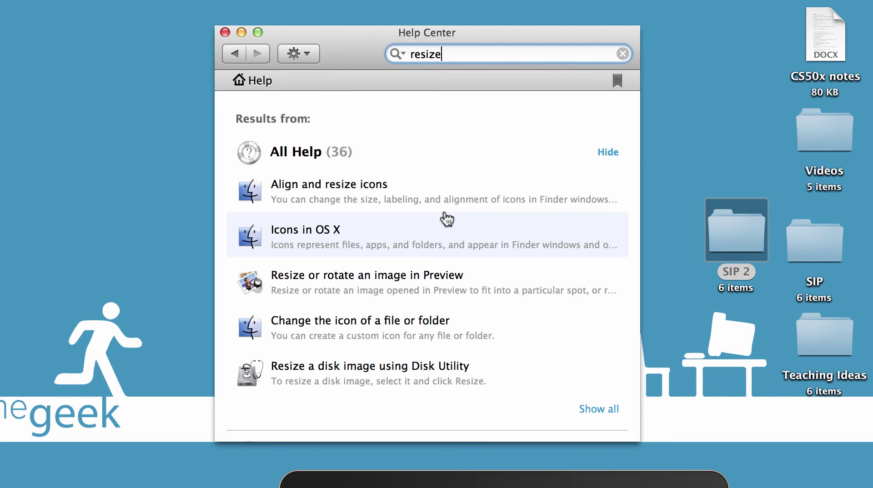
left_click(317, 194)
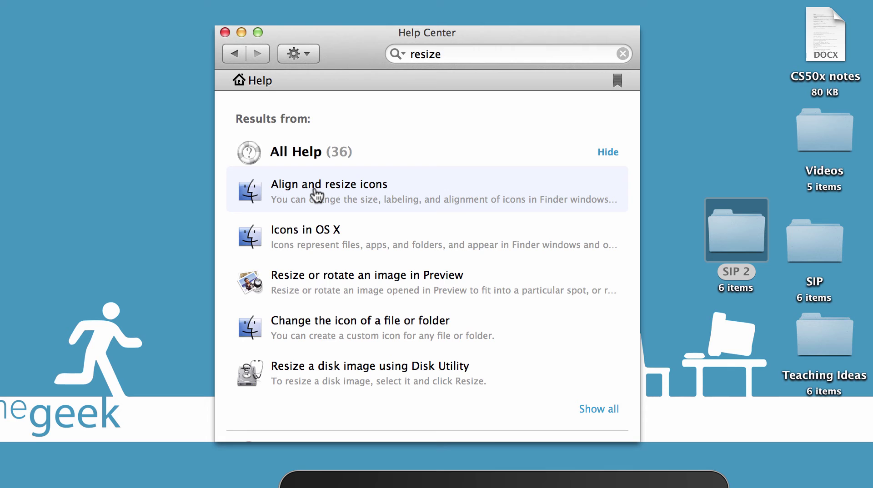
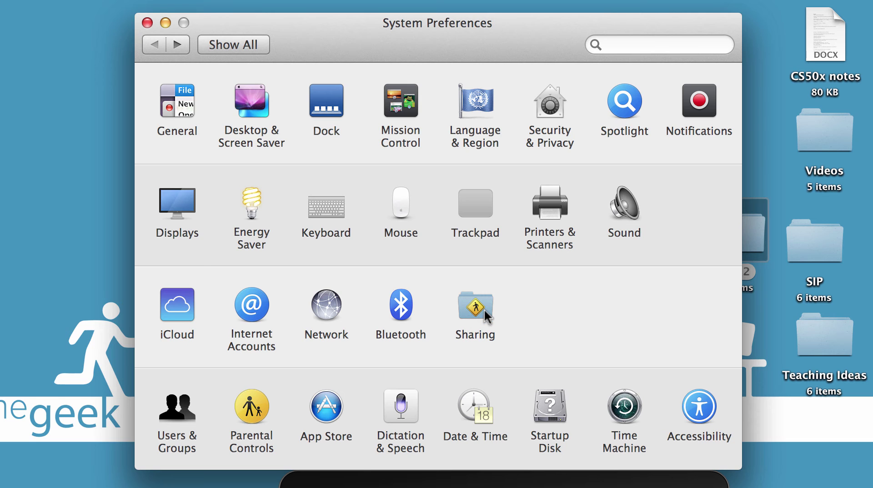
Step: View the Date & Time and the Users & Groups settings, returning to the preferences overview after each
left_click(480, 408)
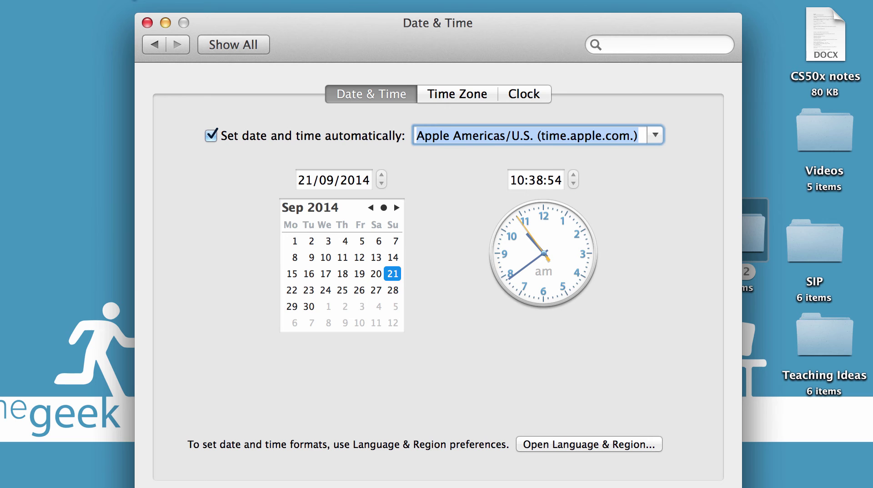
left_click(153, 45)
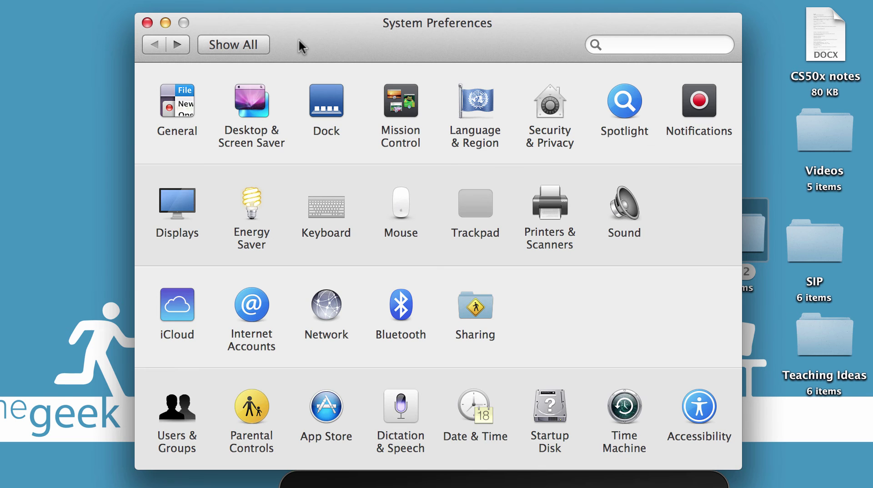
left_click_drag(300, 39, 300, 29)
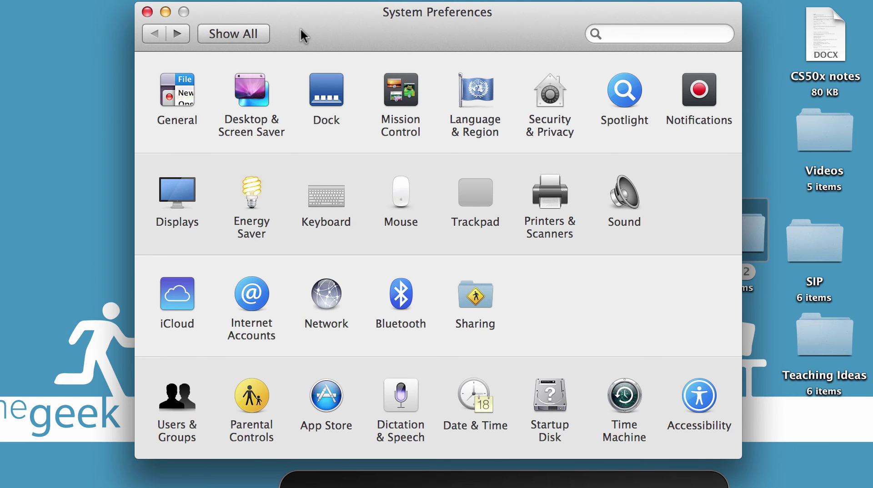
left_click(187, 396)
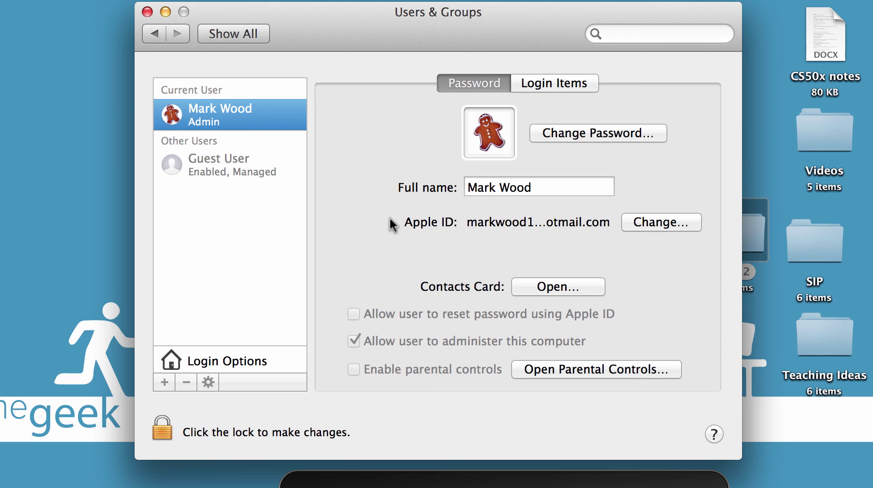
left_click(151, 32)
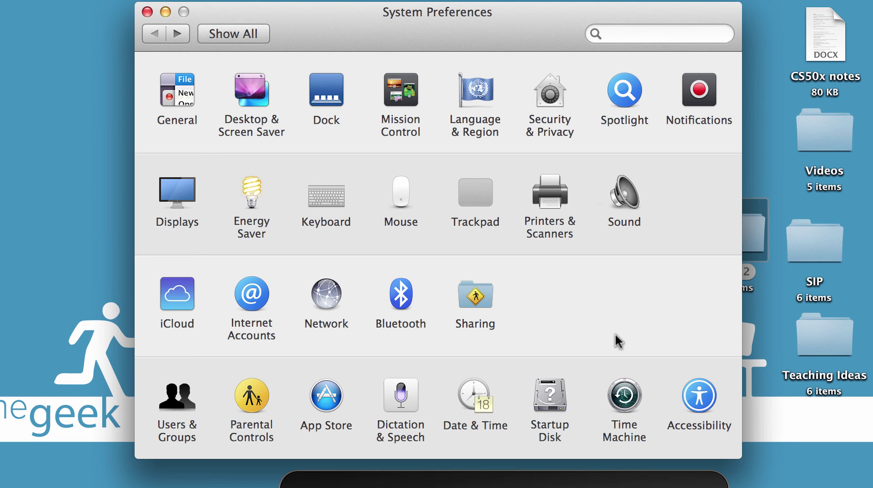
Step: View the Security & Privacy and the Time Machine settings, and close System Preferences
left_click(542, 108)
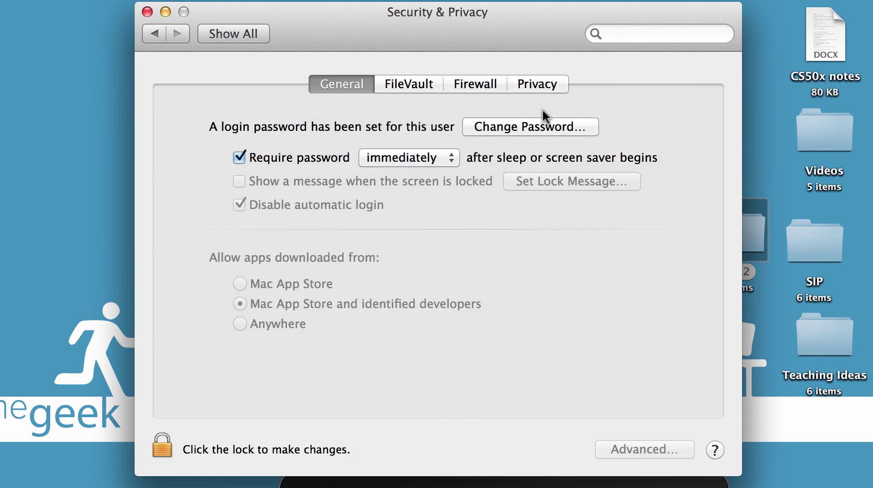
left_click(152, 35)
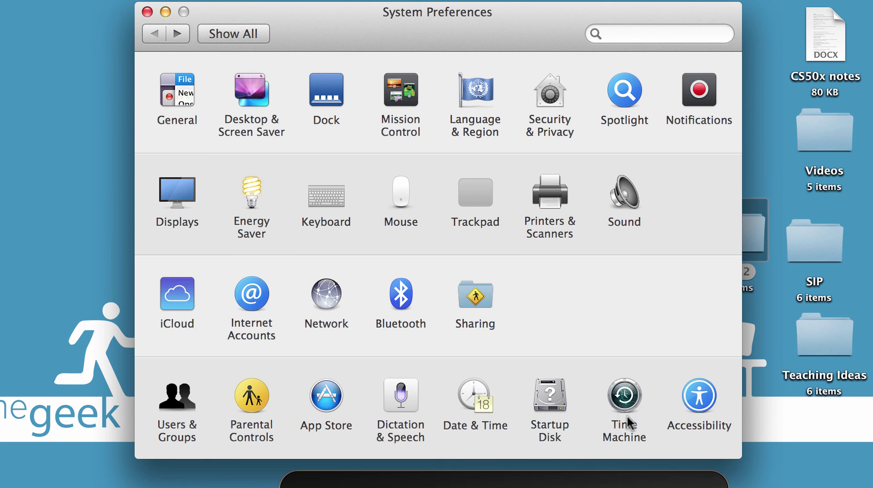
left_click(623, 400)
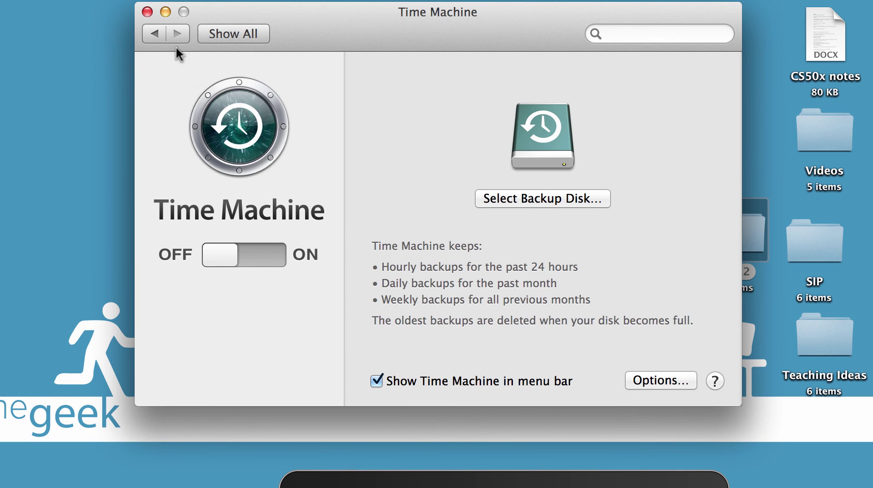
left_click(150, 35)
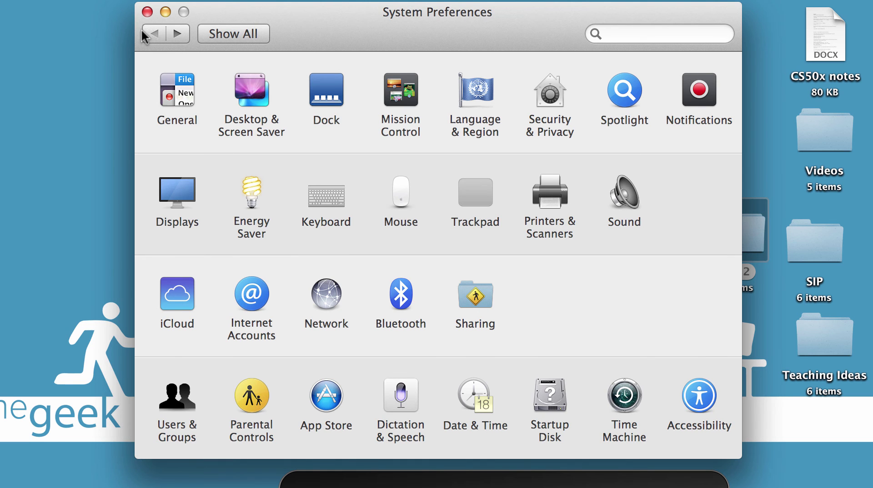
left_click(147, 11)
left_click(676, 320)
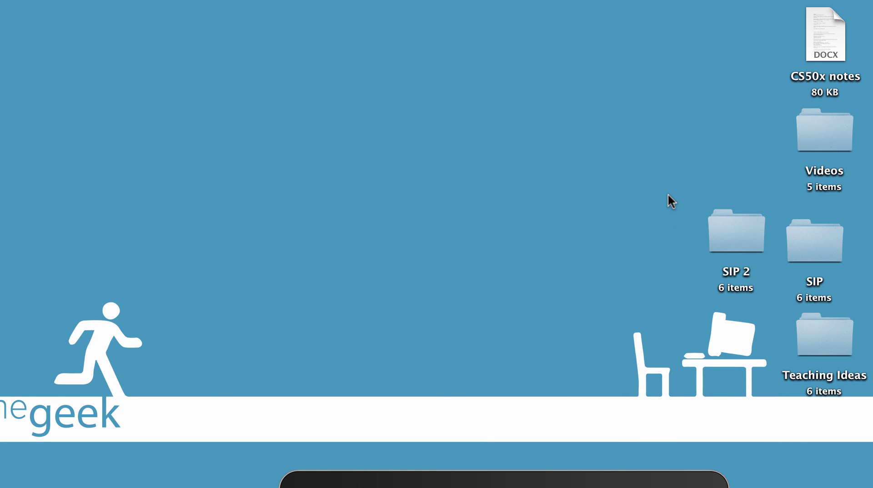
Step: View and close the Videos folder, and create a folder named "test" inside the SIP 2 folder
double_click(808, 132)
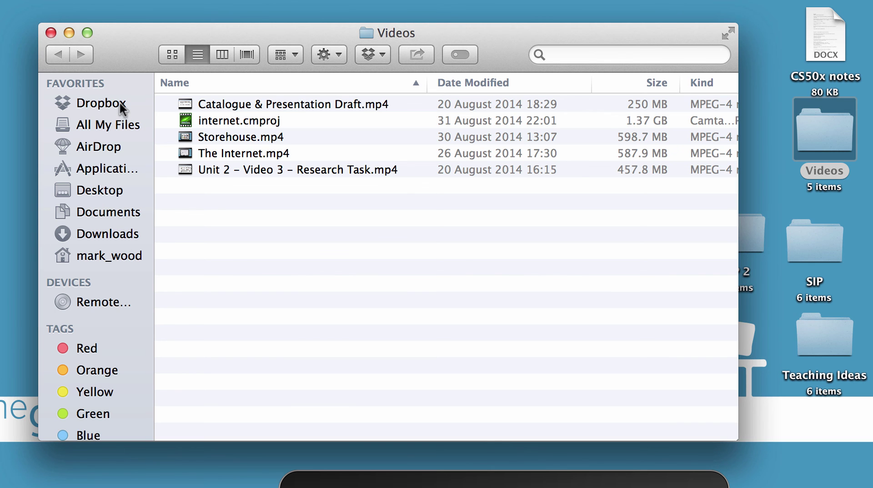
left_click(51, 32)
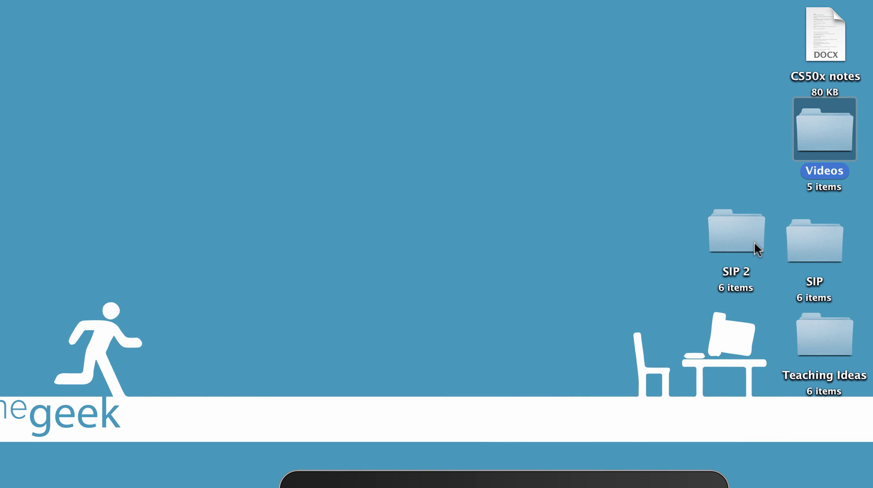
double_click(742, 242)
right_click(526, 315)
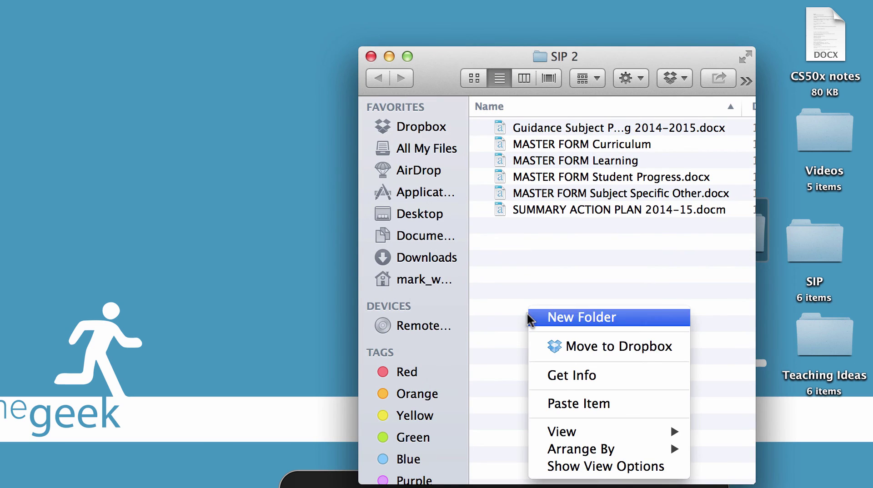
left_click(569, 317)
type("te")
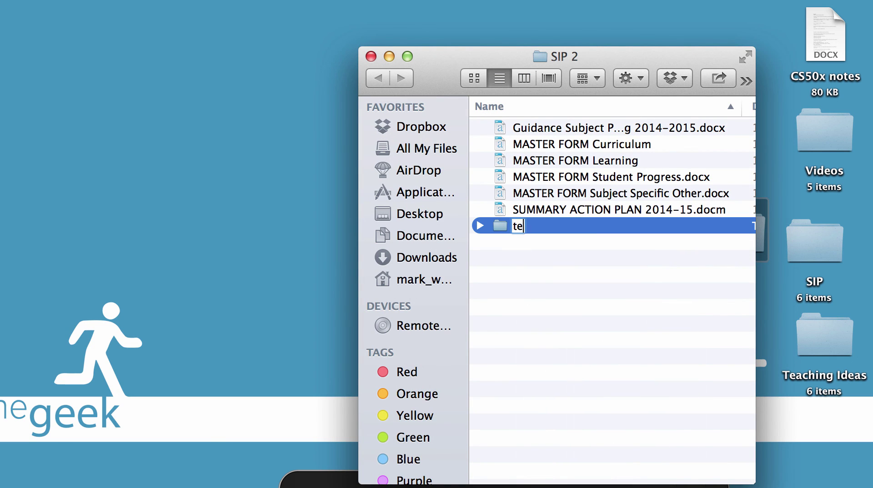
type("st")
key("Return")
Step: Create a folder named "test2" inside the test folder and close the window
double_click(518, 225)
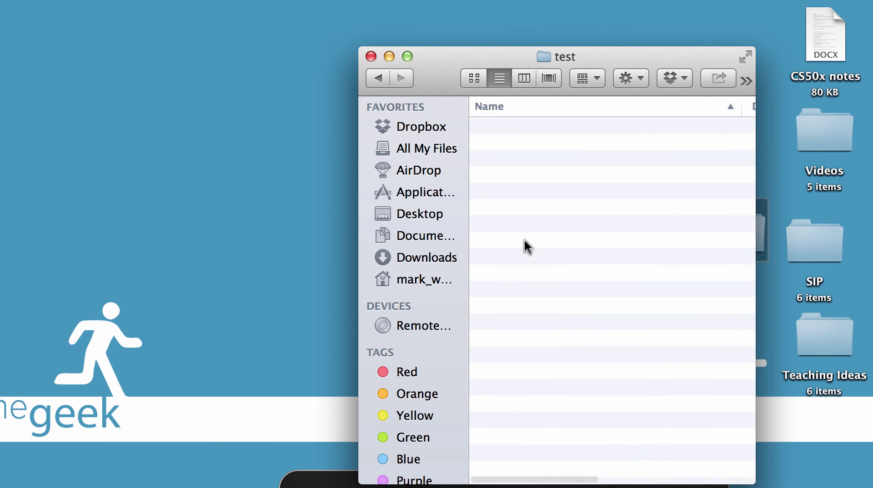
right_click(533, 252)
left_click(570, 262)
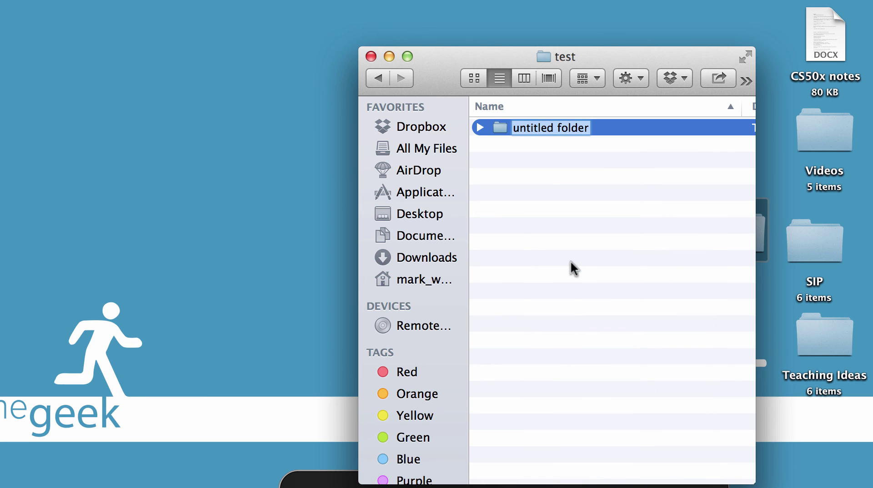
type("test2")
key("Return")
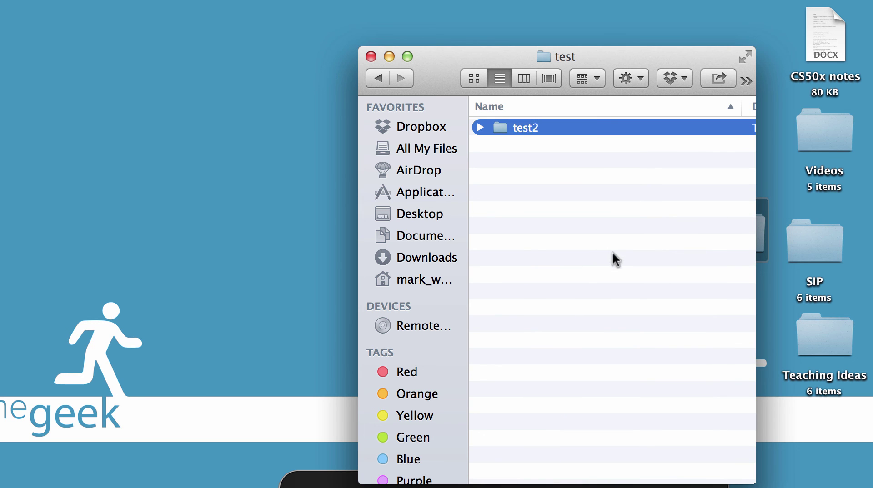
left_click(370, 56)
left_click(680, 285)
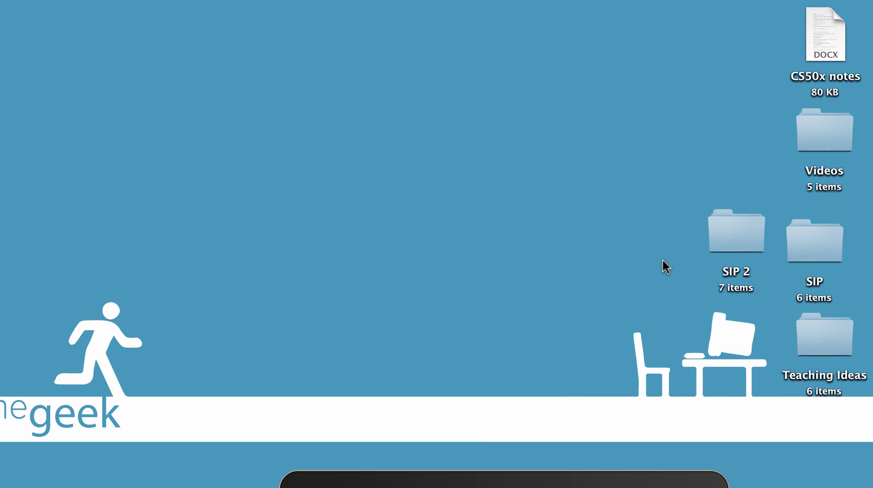
Step: Browse from SIP 2 through test into test2, shift the window away from the desktop icons and return to the test folder
double_click(737, 225)
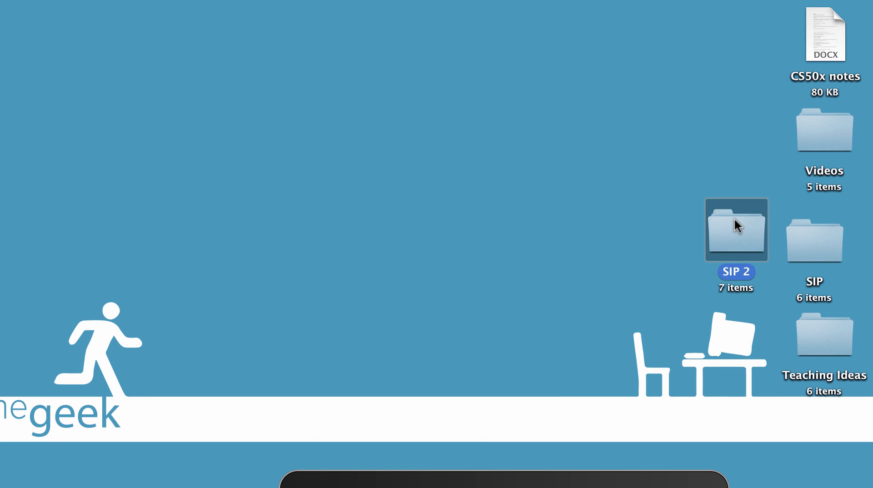
double_click(520, 227)
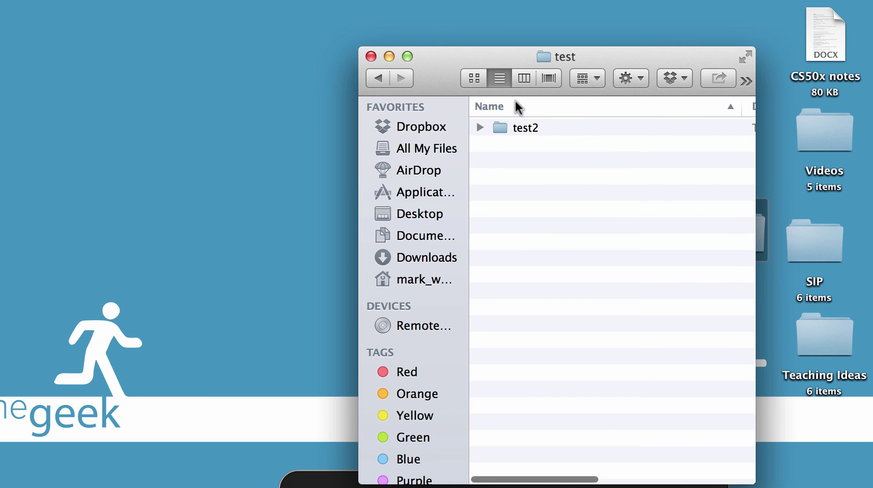
left_click(522, 128)
double_click(521, 128)
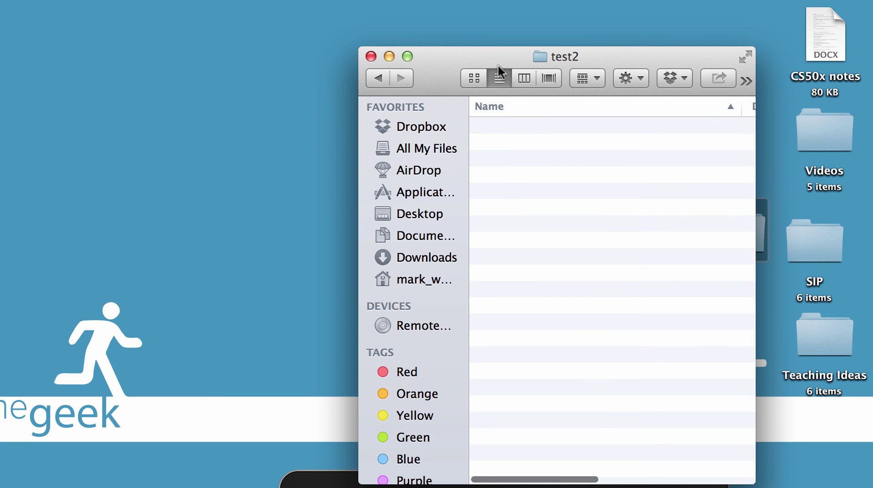
left_click_drag(498, 68, 281, 30)
left_click(157, 39)
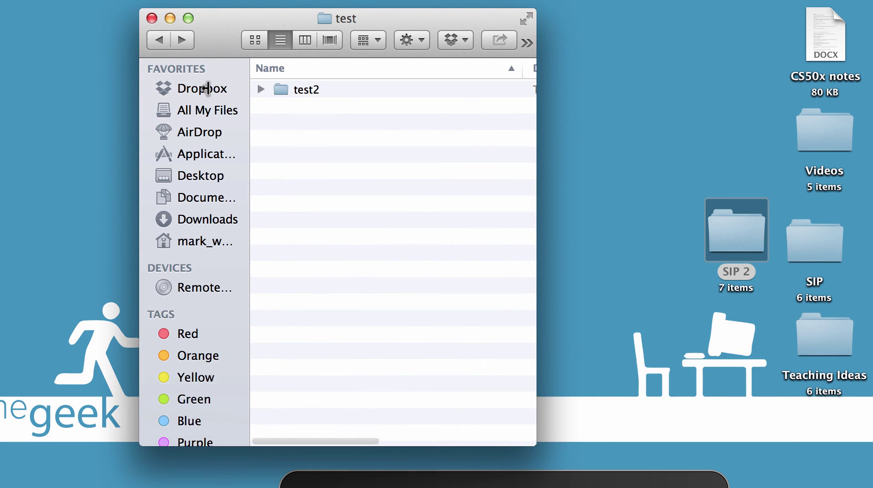
Step: Make an alias of the test2 folder, move it onto the desktop above SIP 2 and close the test window
right_click(283, 91)
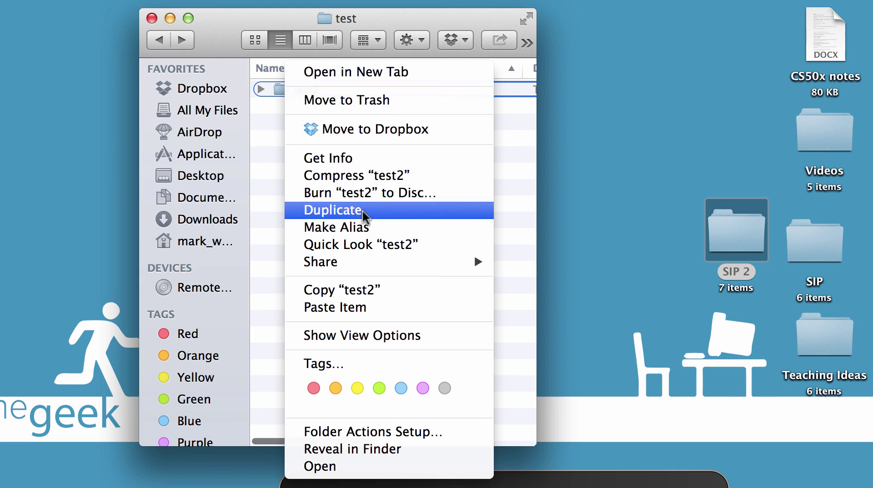
left_click(363, 226)
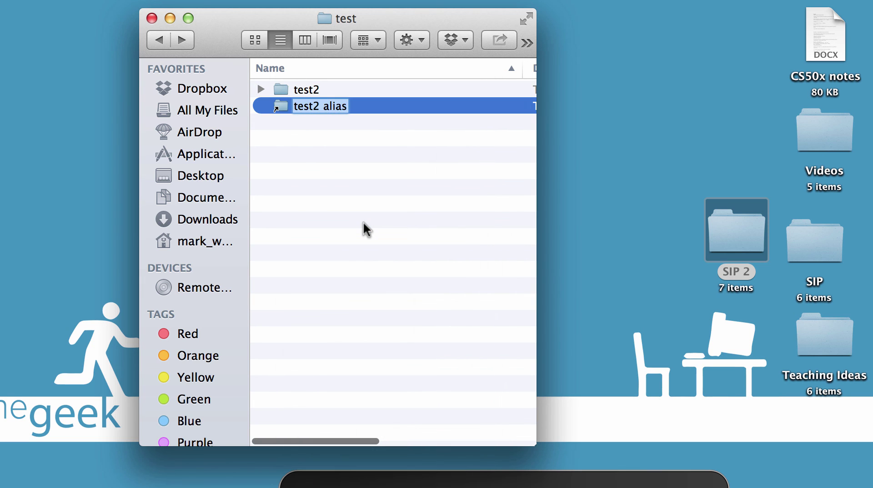
left_click_drag(286, 107, 681, 106)
left_click(152, 18)
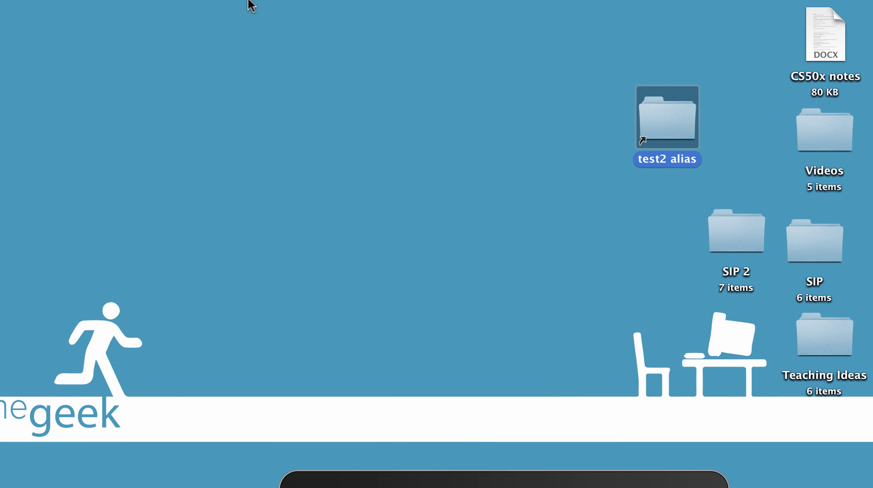
left_click_drag(655, 134, 727, 120)
Step: View test2's original location through SIP 2 and test, open it directly through the desktop alias, and close each window
double_click(743, 236)
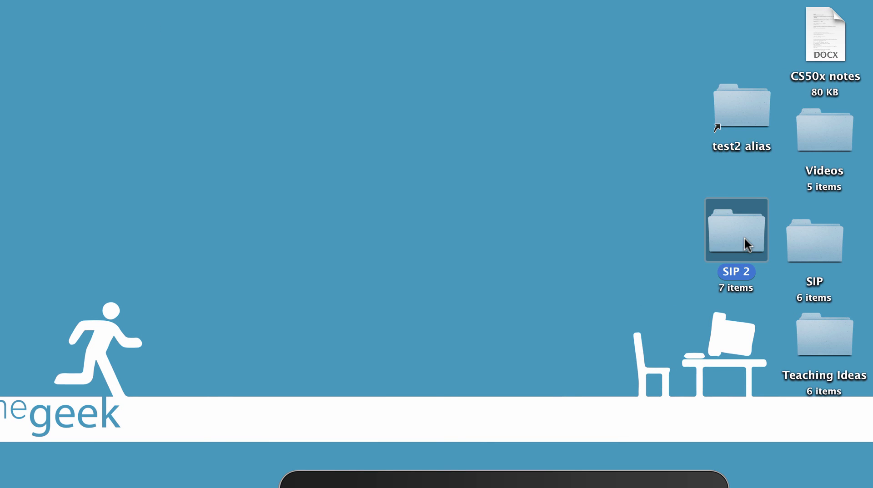
double_click(499, 226)
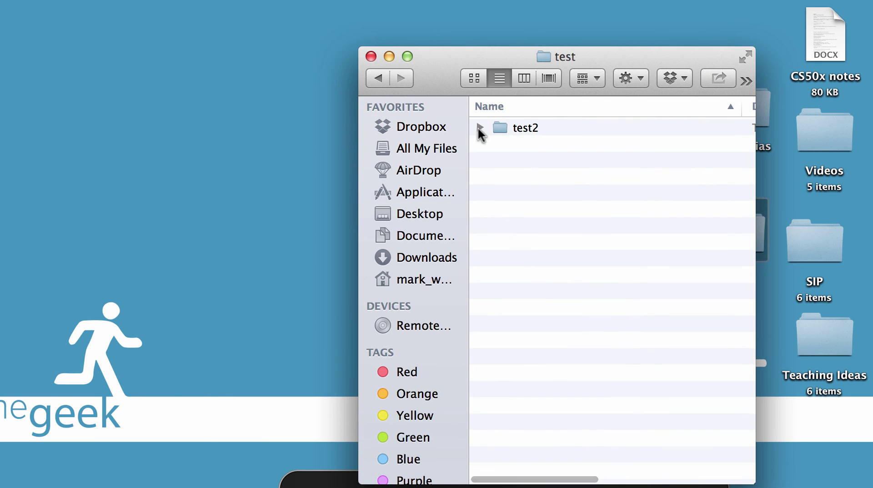
left_click(371, 56)
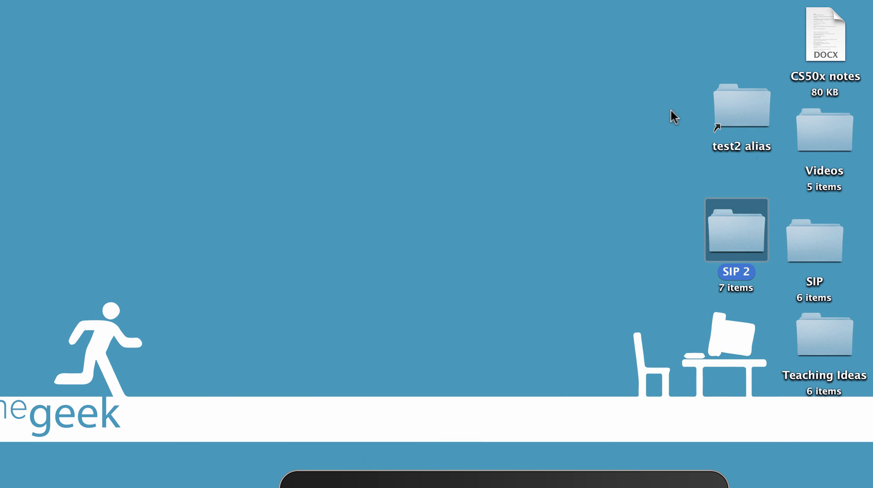
left_click(749, 111)
double_click(748, 107)
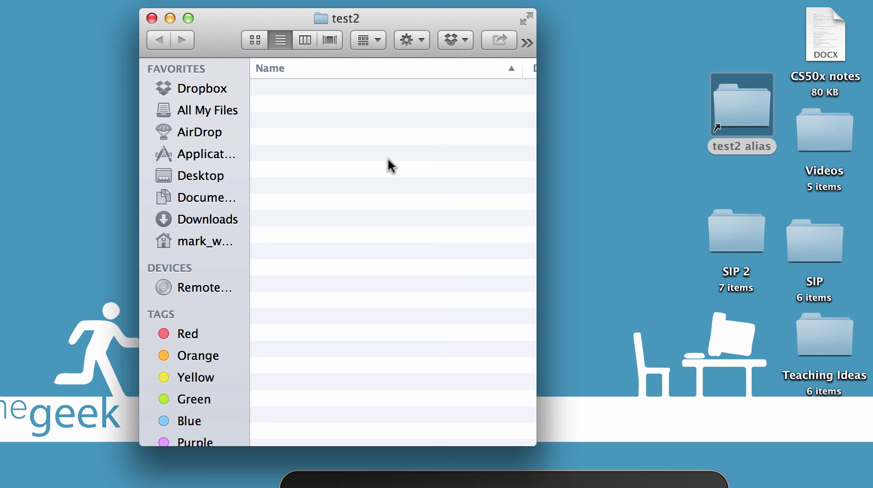
left_click(154, 18)
Step: Switch to Terminal by restoring its minimized window, and move the window to the middle of the desktop
mouse_move(581, 485)
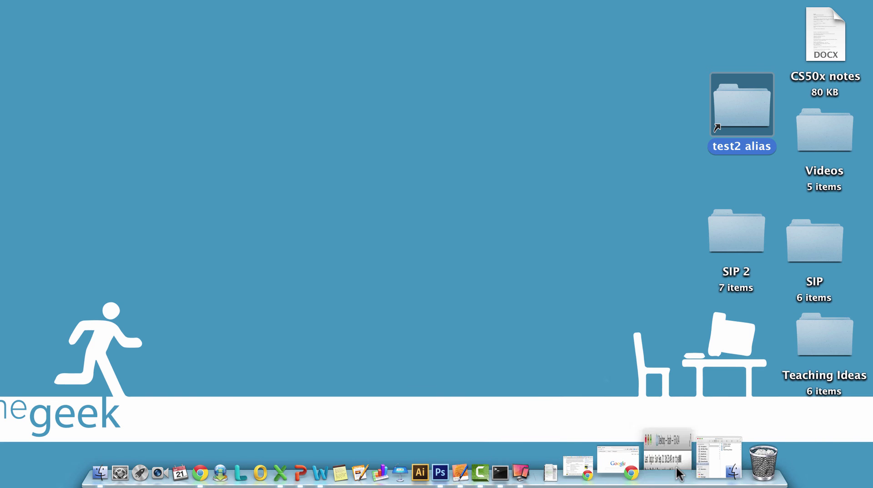
left_click(676, 465)
left_click_drag(315, 40, 528, 61)
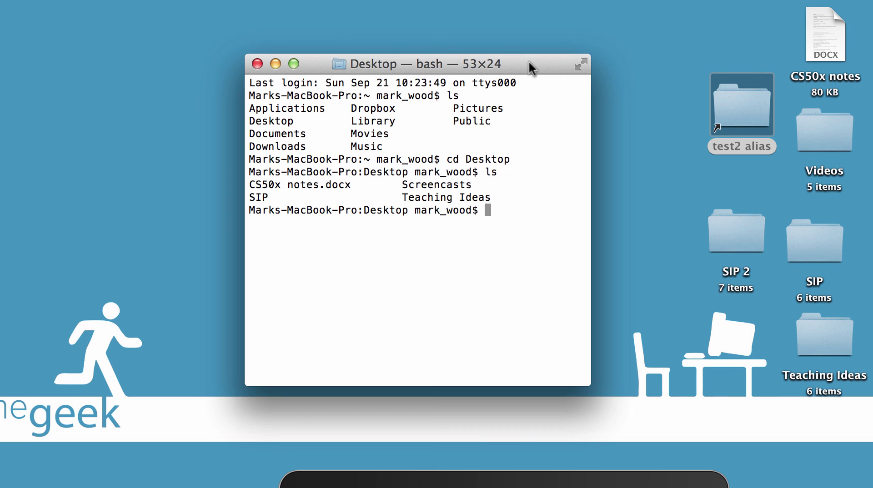